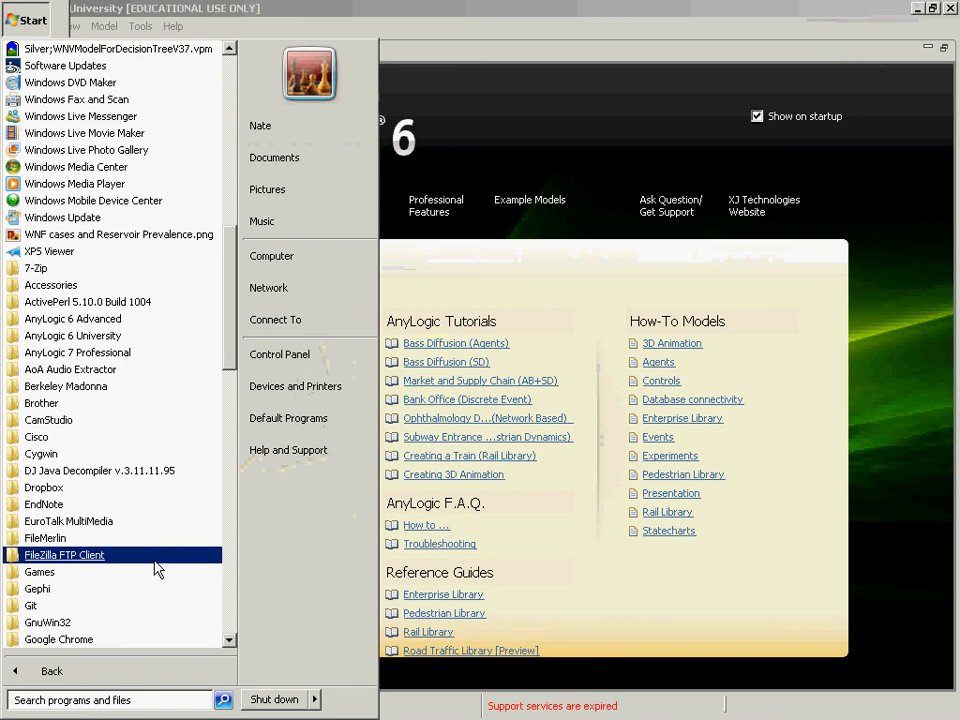
Launch Vensim PLE from the list of installed programs.
{"action": "scroll", "coordinate": [165, 560], "scroll_direction": "down", "scroll_amount": 10}
{"action": "scroll", "coordinate": [185, 514], "scroll_direction": "down", "scroll_amount": 4}
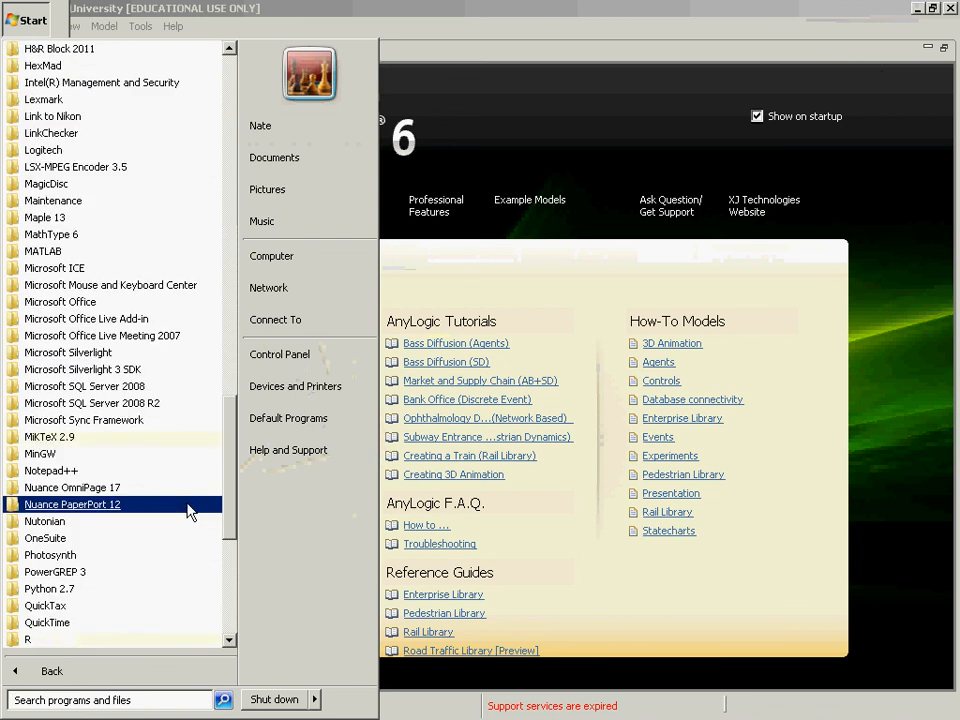
{"action": "scroll", "coordinate": [189, 515], "scroll_direction": "down", "scroll_amount": 8}
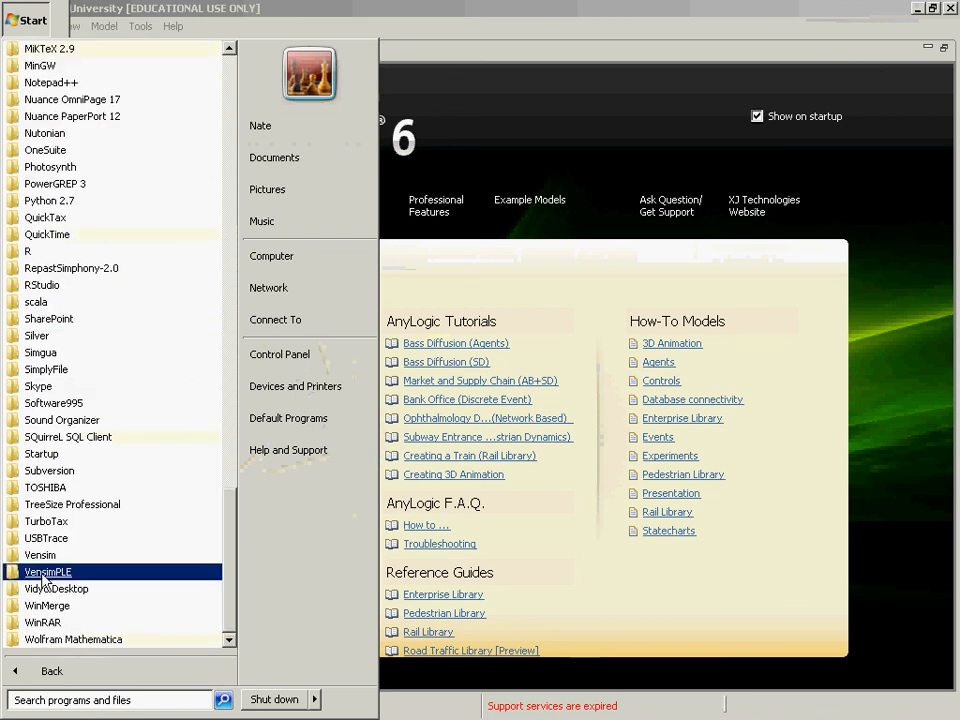
{"action": "left_click", "coordinate": [44, 573]}
{"action": "left_click", "coordinate": [55, 589]}
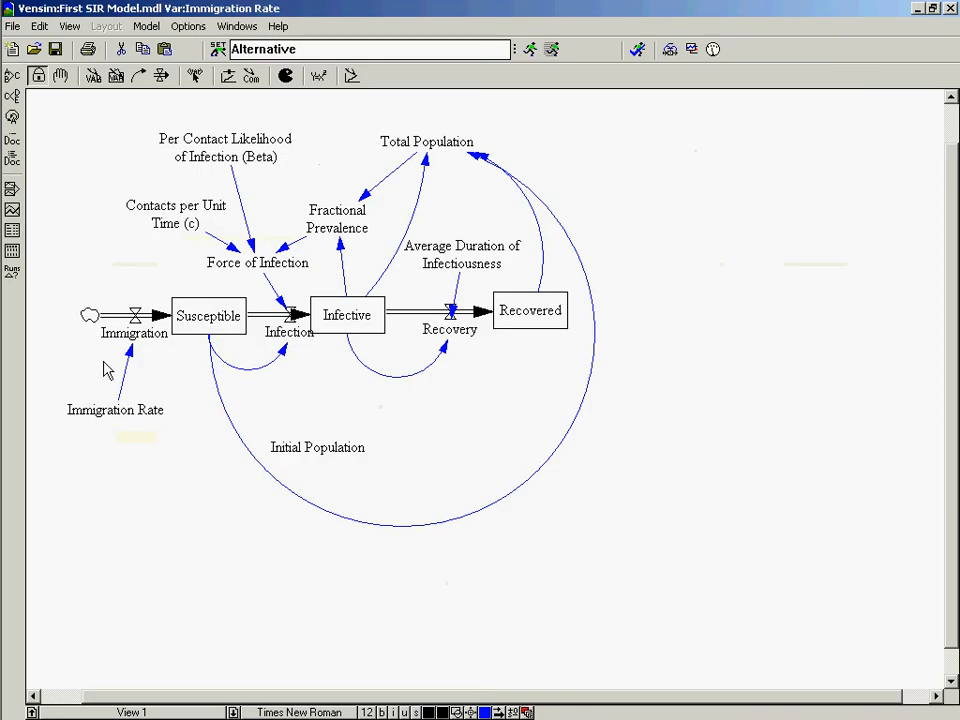
Switch to the Chrome window with the Vensim download page and bring up the Moodle course page.
{"action": "mouse_move", "coordinate": [2, 184]}
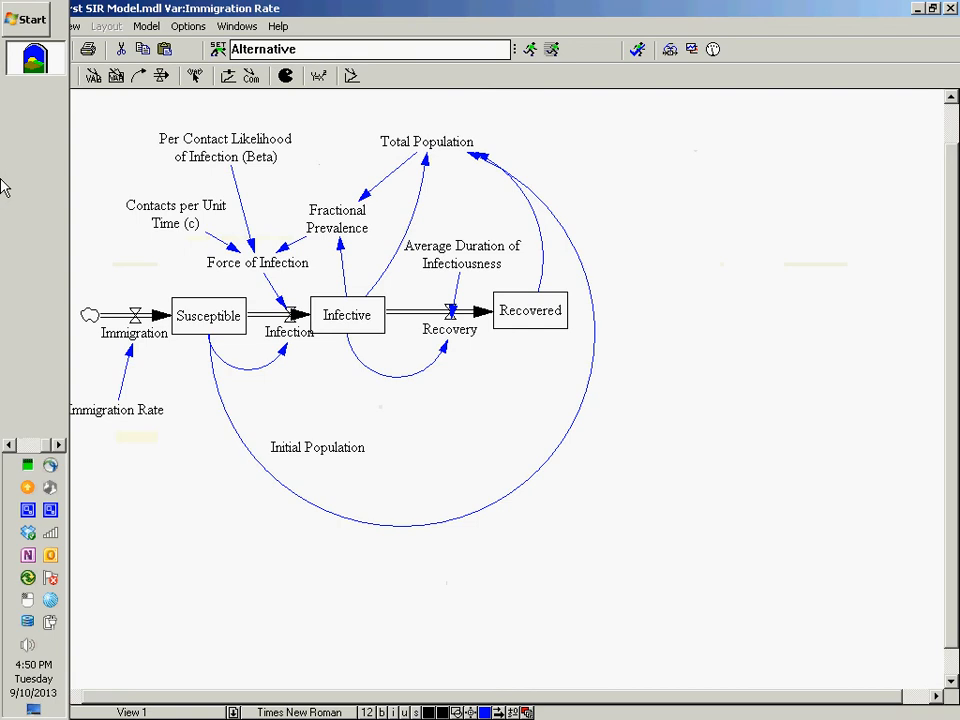
{"action": "key", "text": "alt+Tab"}
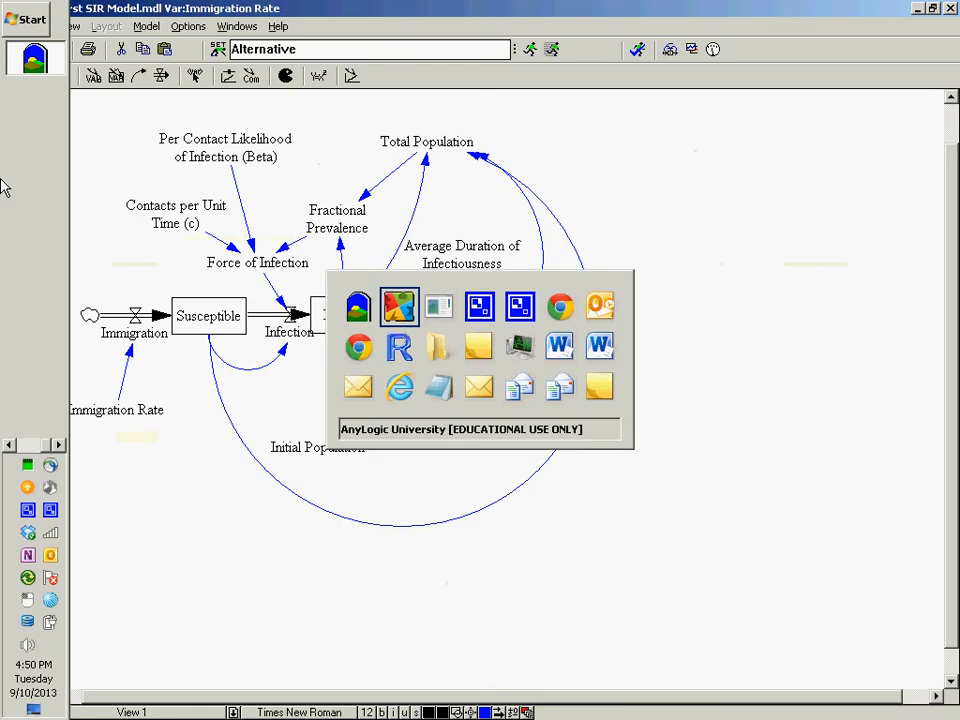
{"action": "key", "text": "alt+Tab"}
{"action": "key", "text": "alt+Tab"}
{"action": "key", "text": "alt+Tab"}
{"action": "key", "text": "alt+Tab"}
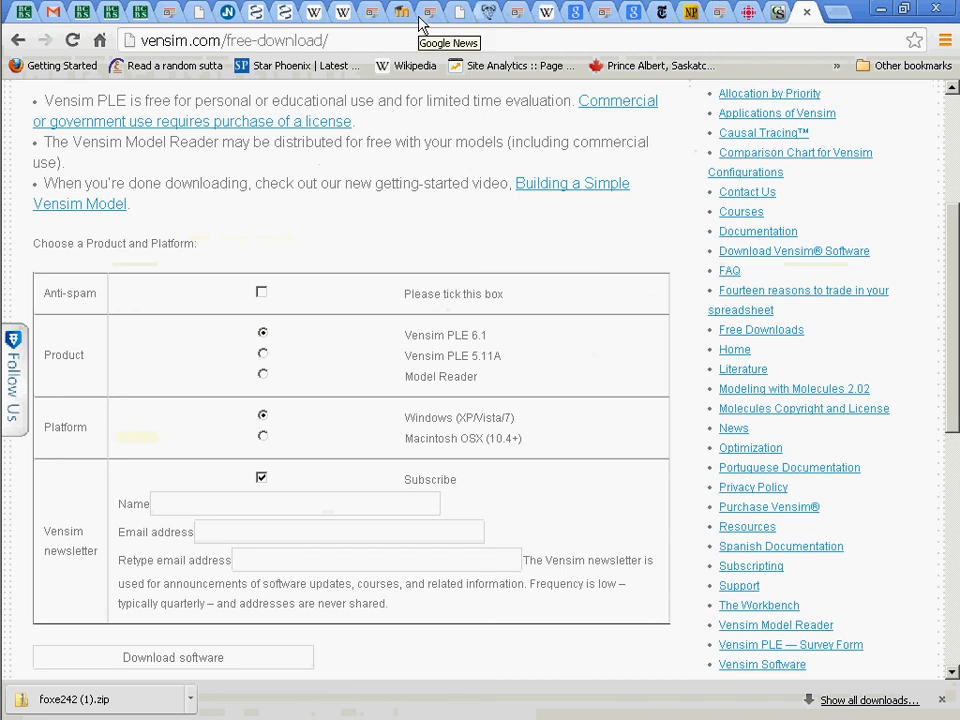
{"action": "left_click", "coordinate": [403, 13]}
Locate the First Vensim Model resource in the Example Models section of the course page.
{"action": "scroll", "coordinate": [531, 236], "scroll_direction": "up", "scroll_amount": 5}
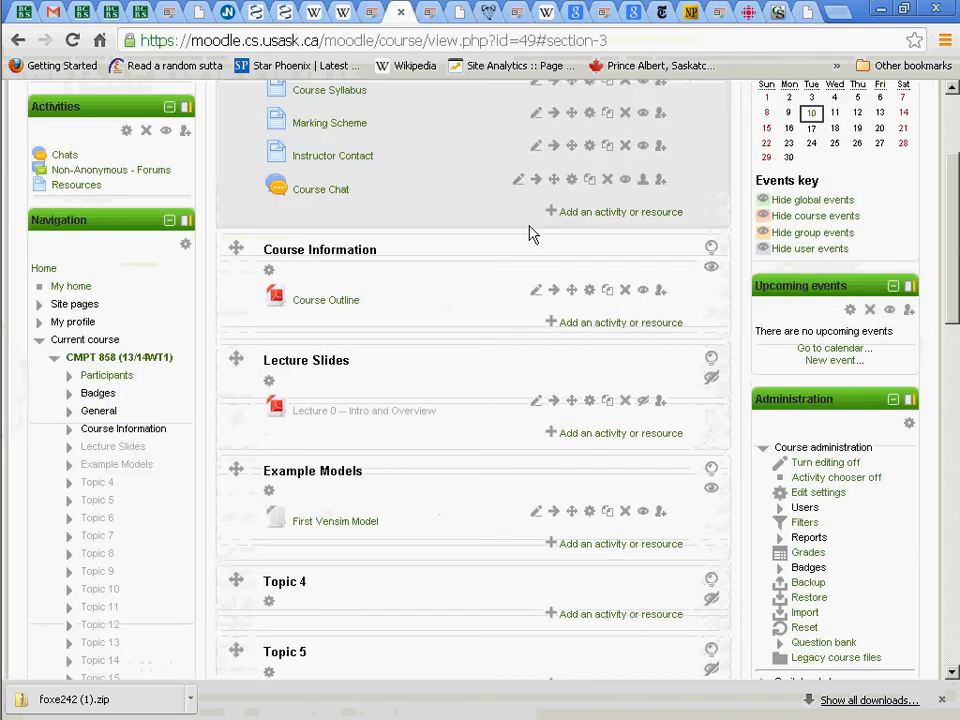
{"action": "scroll", "coordinate": [535, 243], "scroll_direction": "down", "scroll_amount": 5}
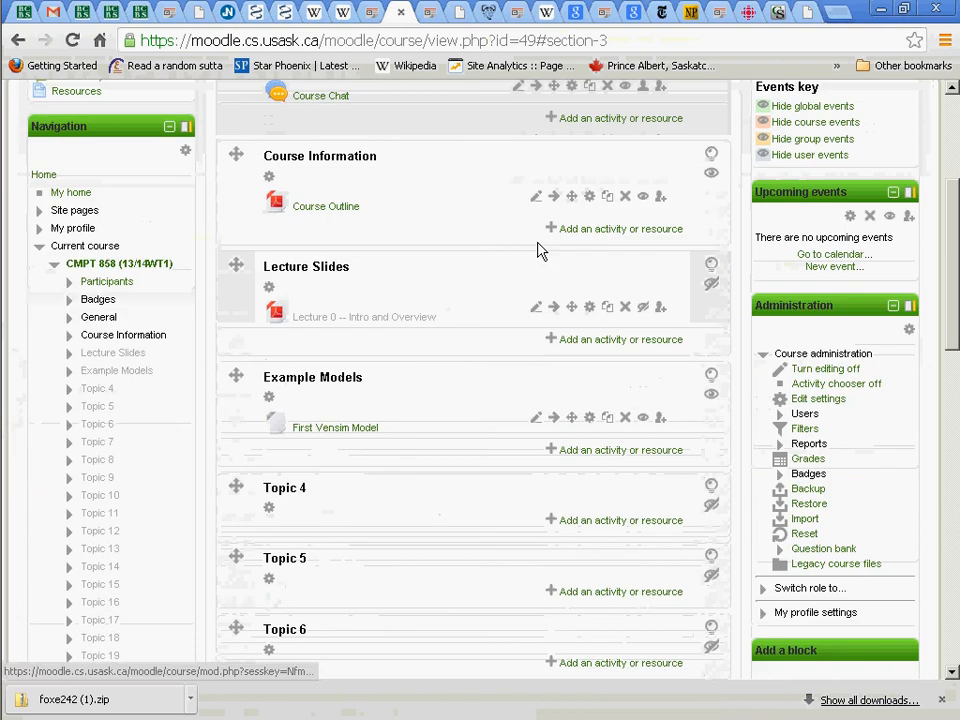
{"action": "scroll", "coordinate": [490, 282], "scroll_direction": "up", "scroll_amount": 3}
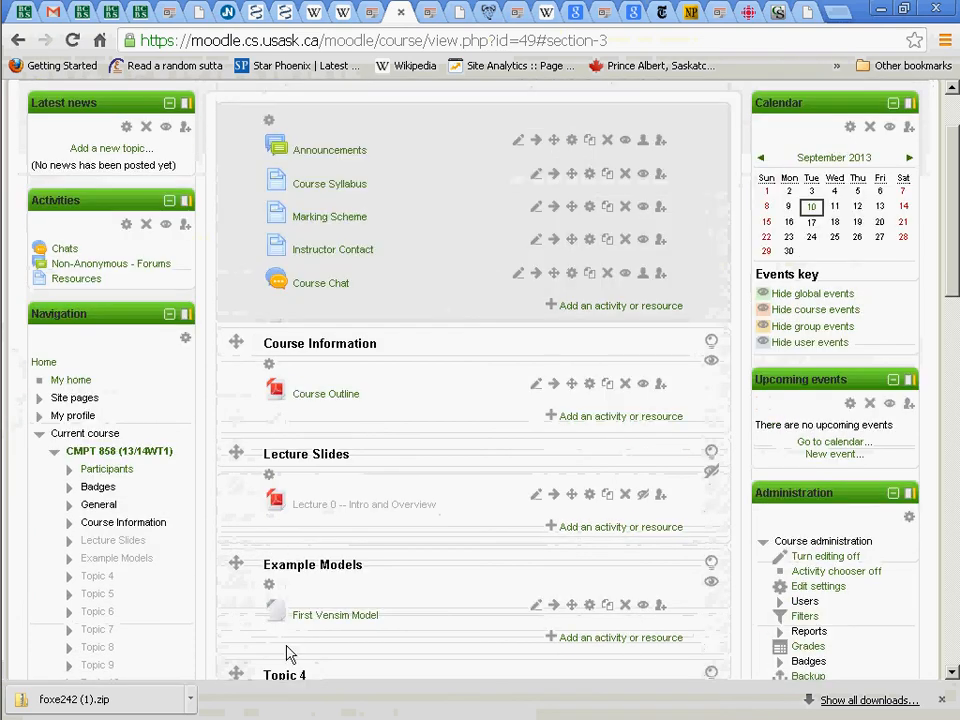
{"action": "scroll", "coordinate": [320, 575], "scroll_direction": "down", "scroll_amount": 2}
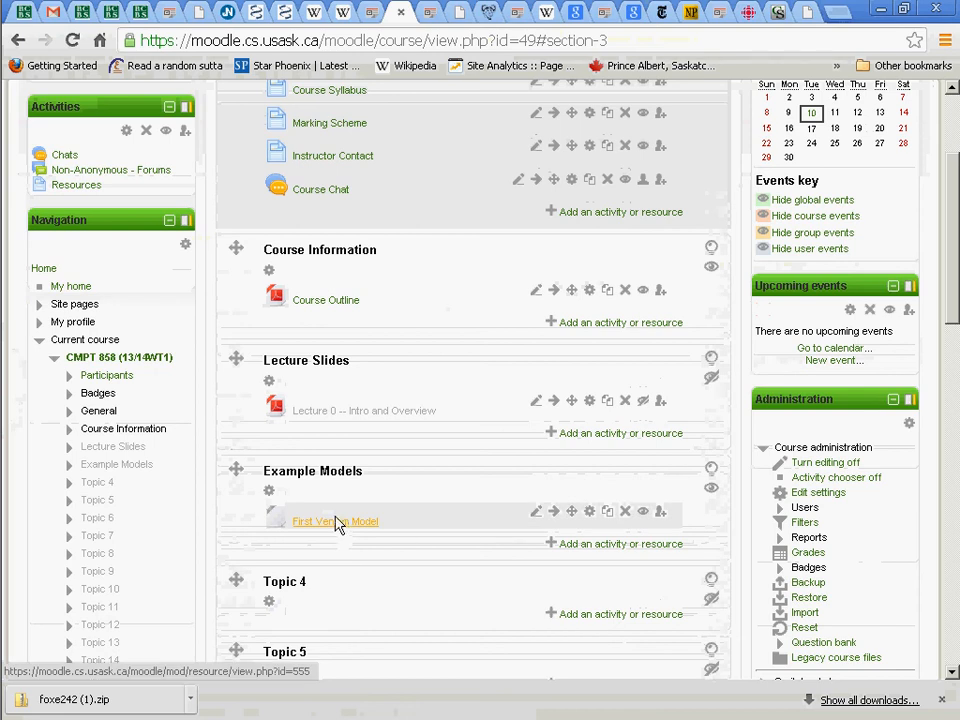
{"action": "left_click", "coordinate": [336, 521]}
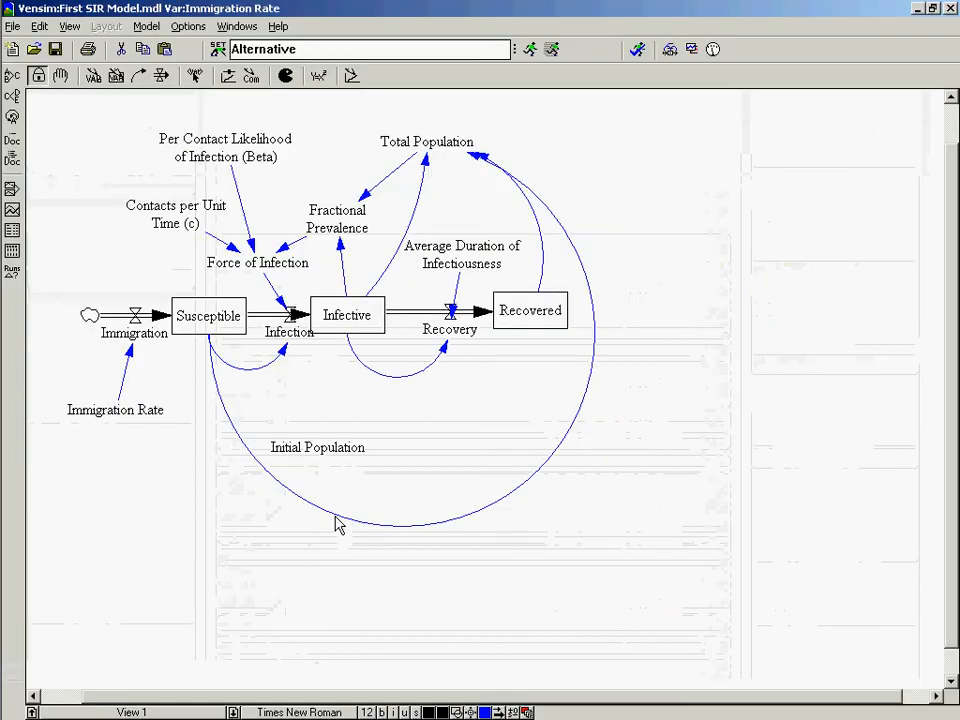
{"action": "left_click", "coordinate": [14, 27]}
{"action": "left_click", "coordinate": [28, 60]}
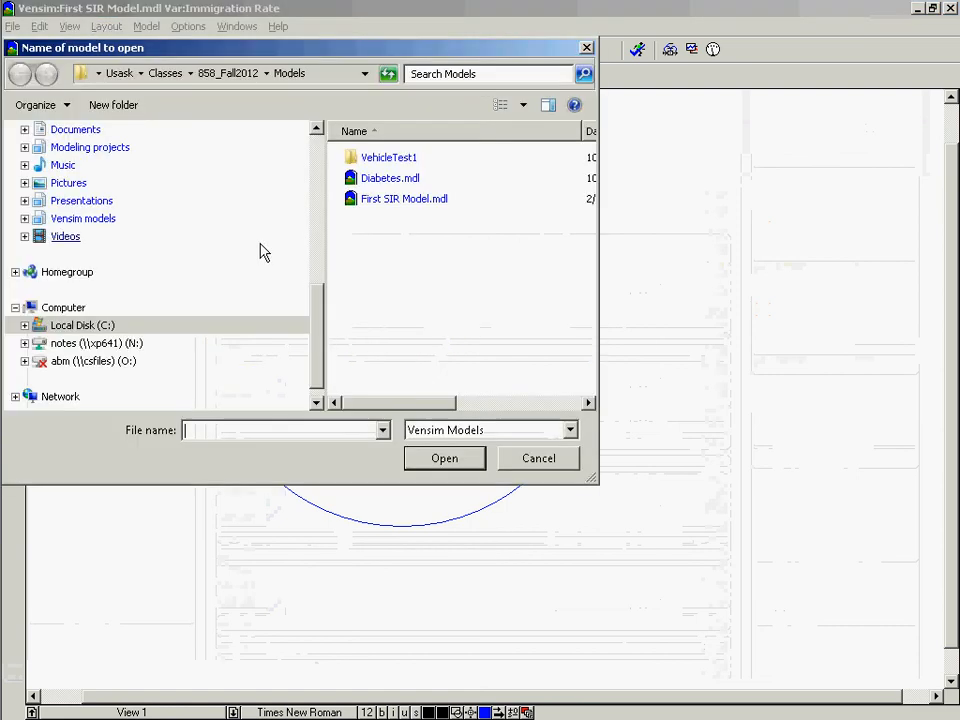
{"action": "scroll", "coordinate": [260, 252], "scroll_direction": "up", "scroll_amount": 1}
{"action": "key", "text": "Escape"}
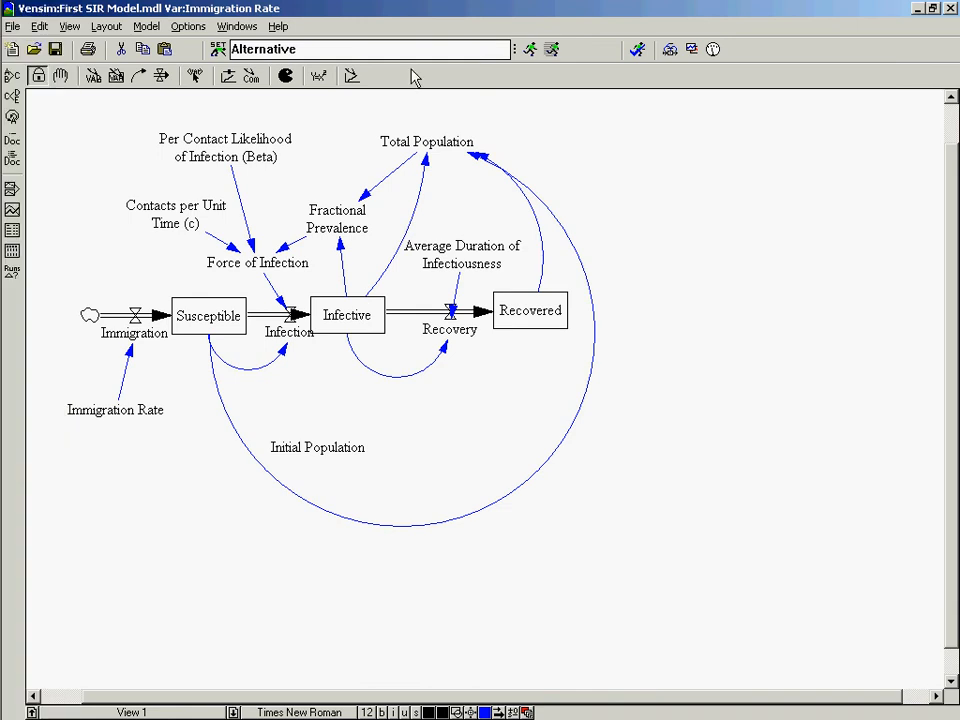
Name the simulation run Baseline and simulate the model, overwriting the existing dataset.
{"action": "left_click", "coordinate": [217, 48]}
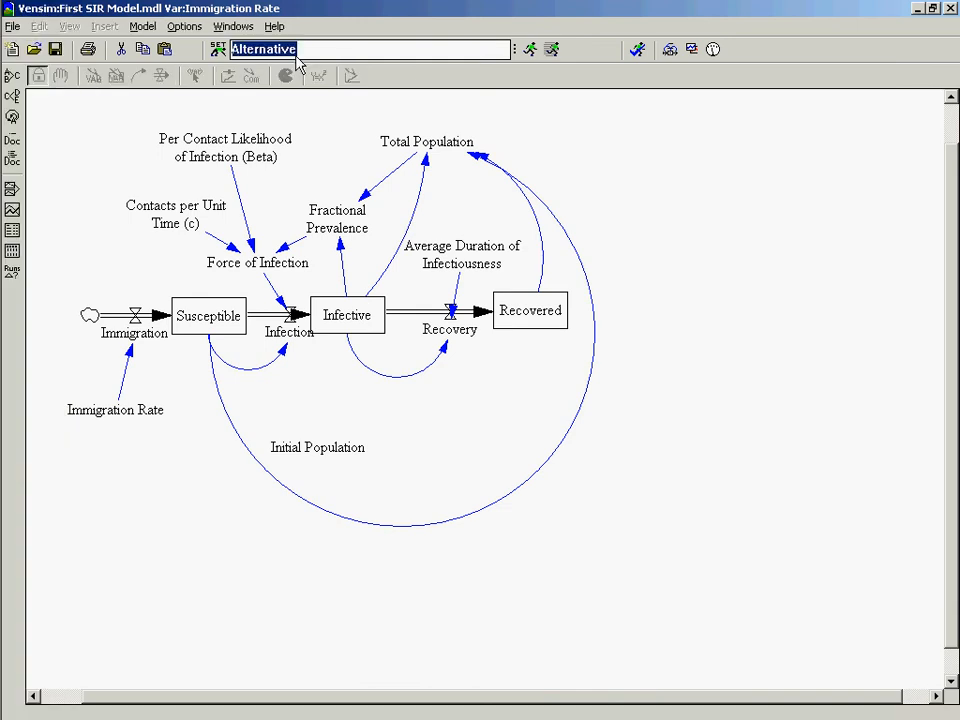
{"action": "type", "text": "B"}
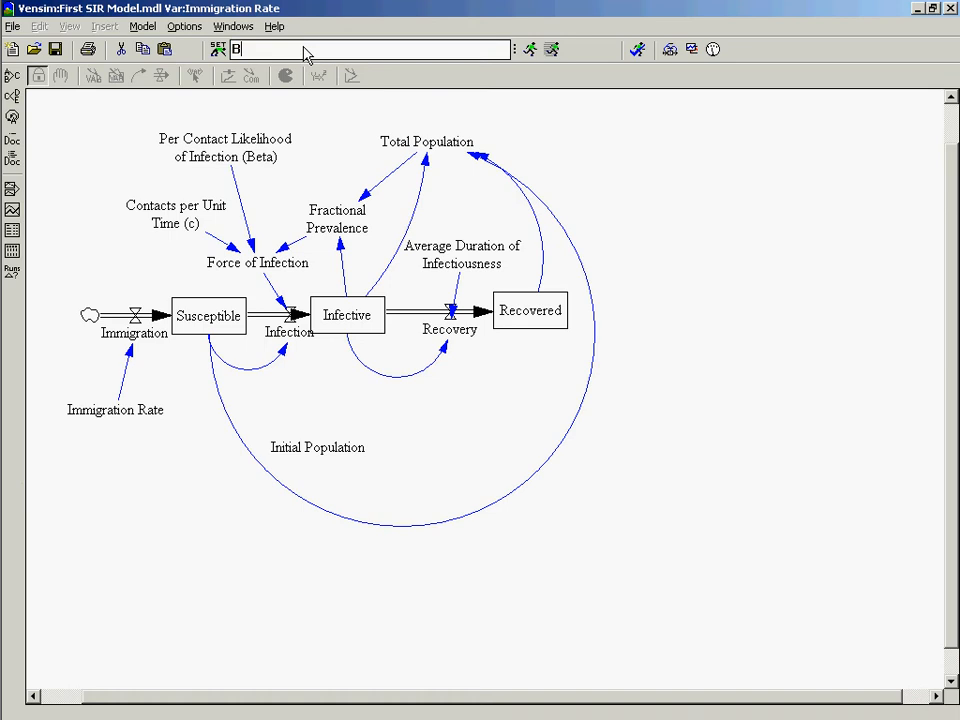
{"action": "type", "text": "aseline"}
{"action": "key", "text": "Return"}
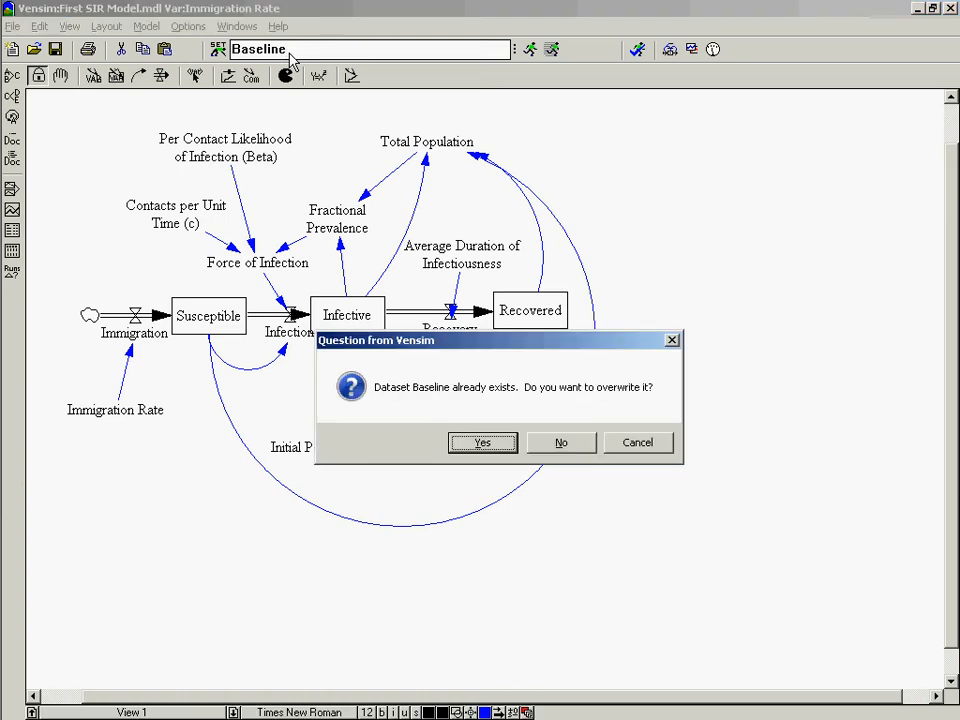
{"action": "key", "text": "Return"}
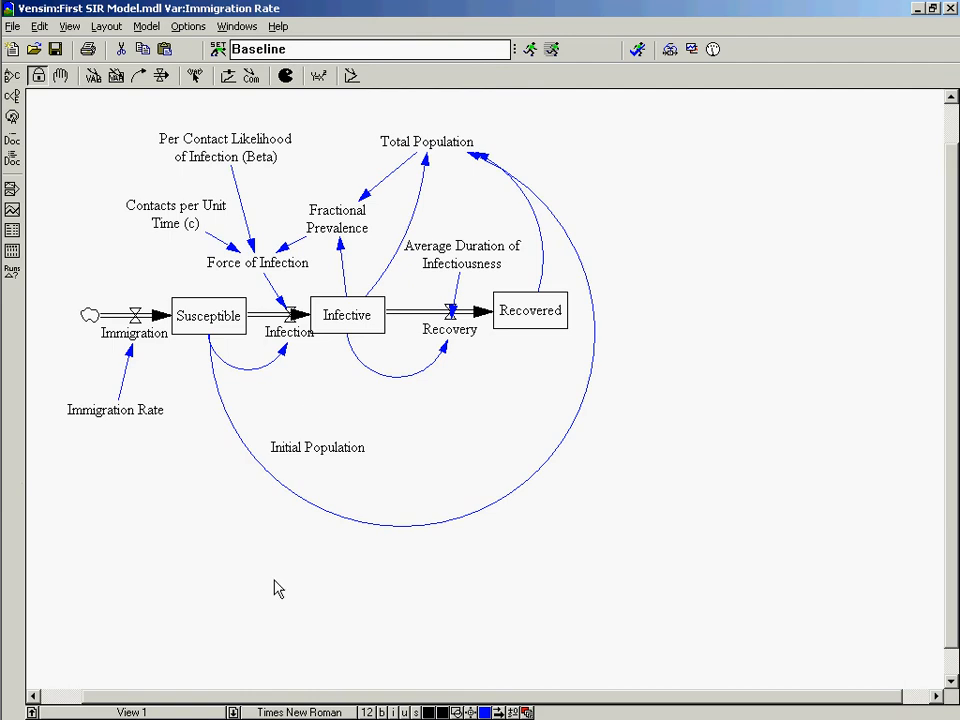
Graph the Infective stock over time, view the graph enlarged, and close it.
{"action": "left_click", "coordinate": [335, 322]}
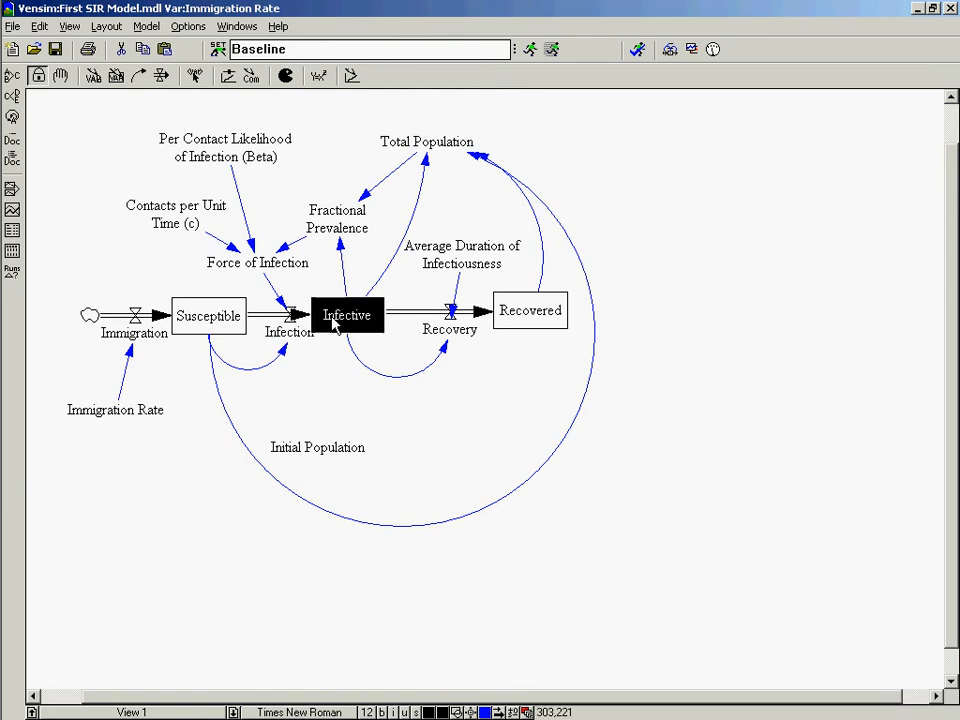
{"action": "left_click", "coordinate": [13, 212]}
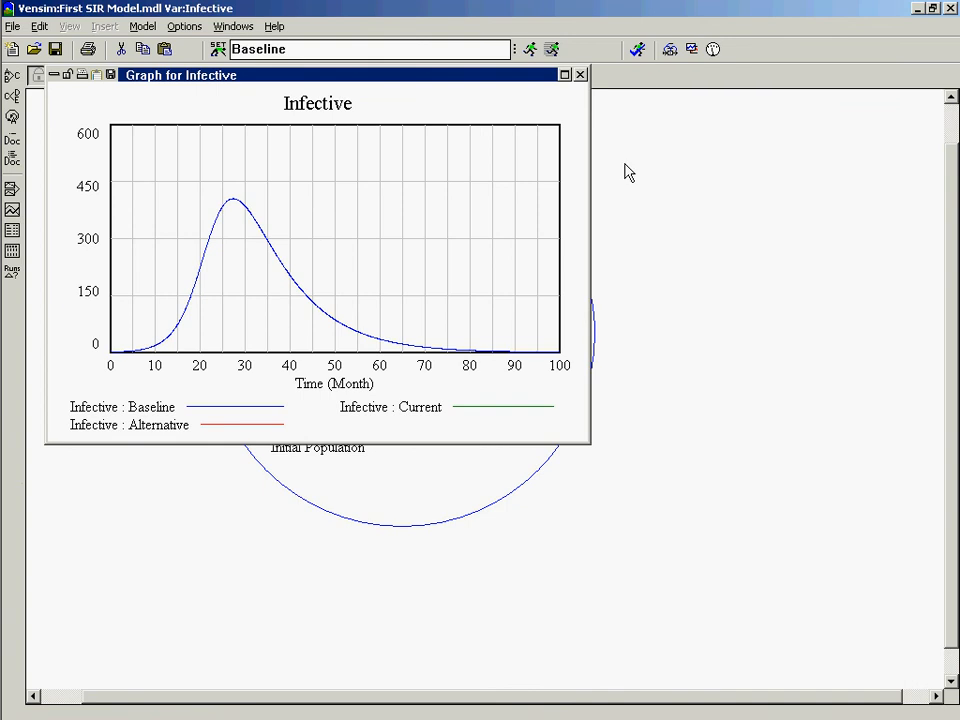
{"action": "left_click", "coordinate": [564, 74]}
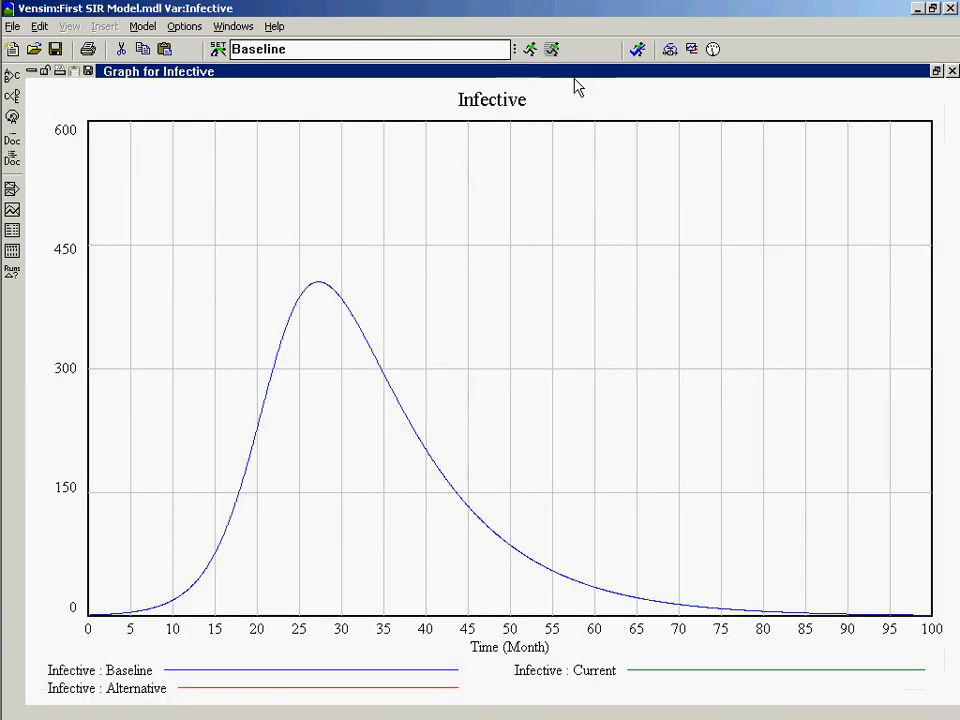
{"action": "left_click", "coordinate": [952, 71]}
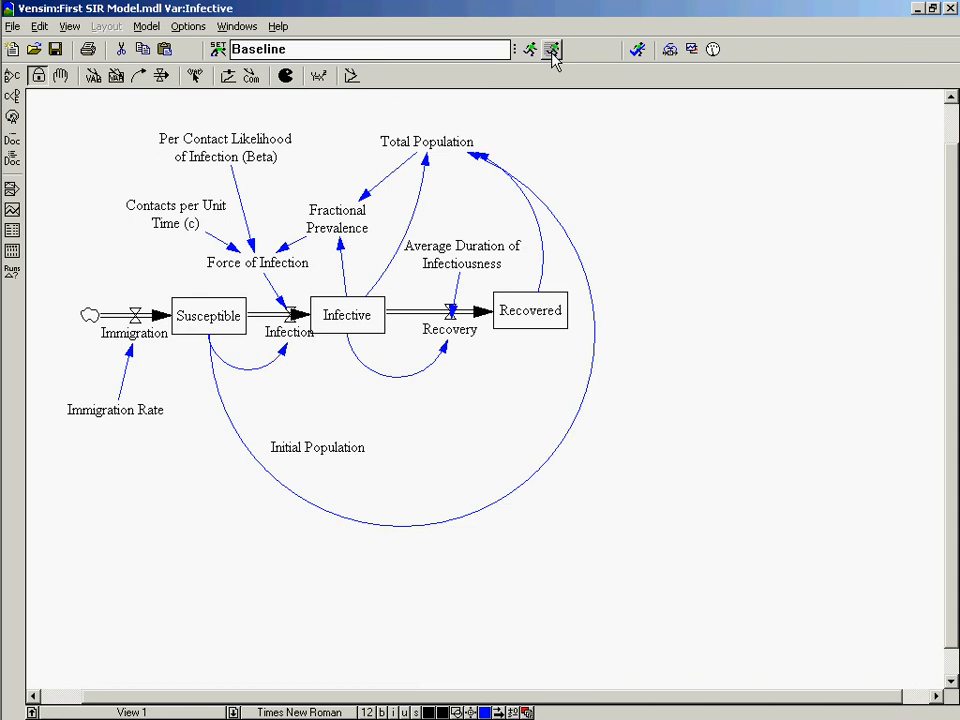
Start SyntheSim mode, overwriting the Baseline dataset, and name the new run Alternative.
{"action": "left_click", "coordinate": [552, 53]}
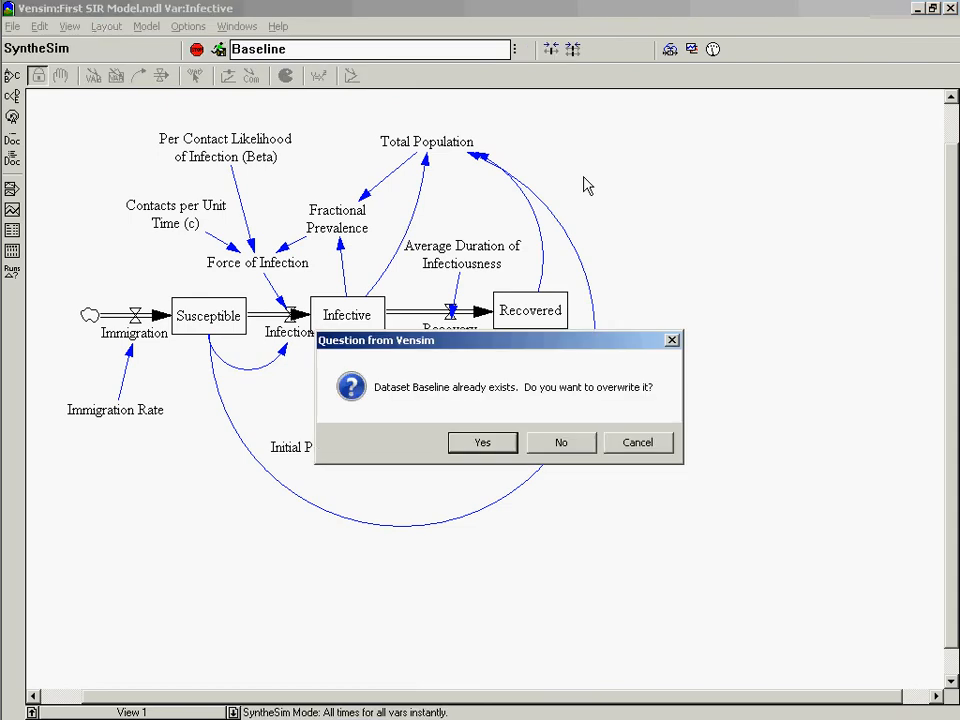
{"action": "left_click", "coordinate": [498, 449]}
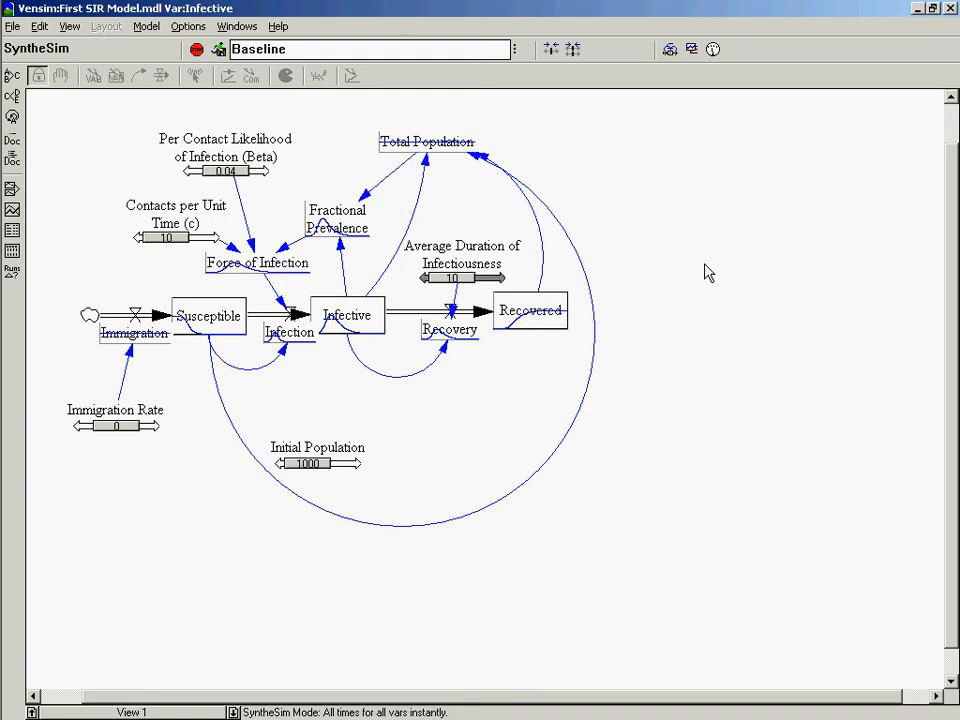
{"action": "left_click", "coordinate": [365, 53]}
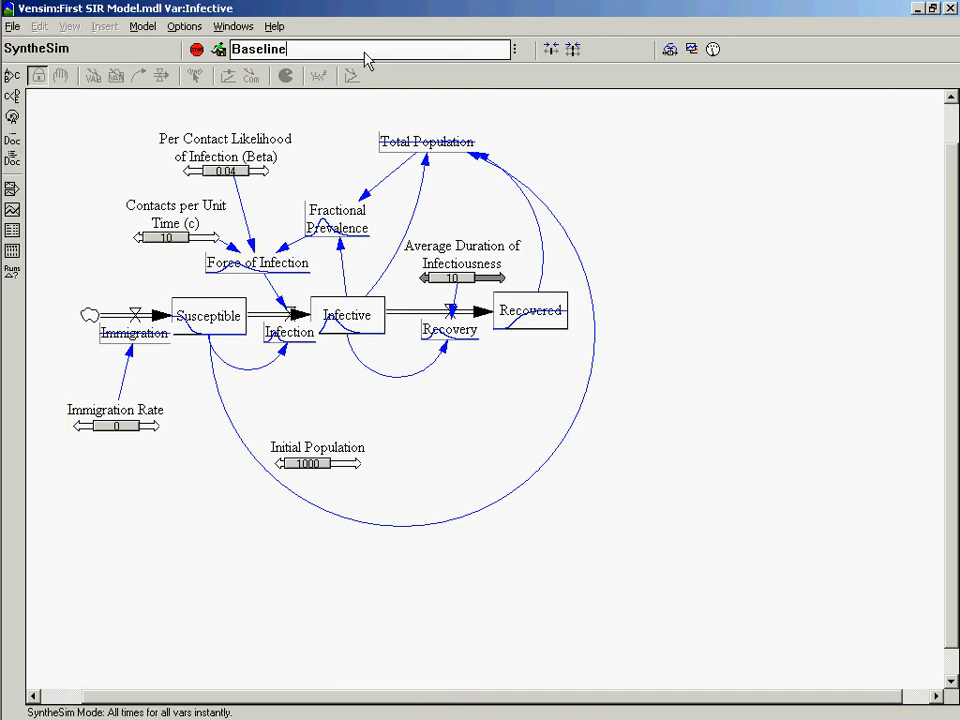
{"action": "left_click_drag", "start_coordinate": [365, 60], "coordinate": [128, 50]}
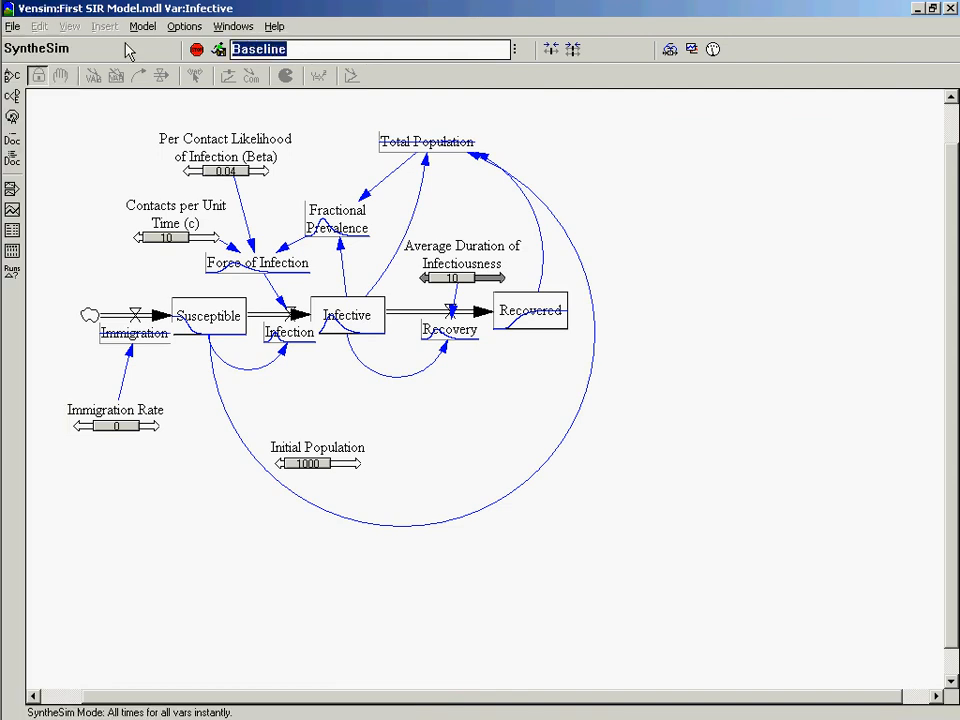
{"action": "type", "text": "Altervati"}
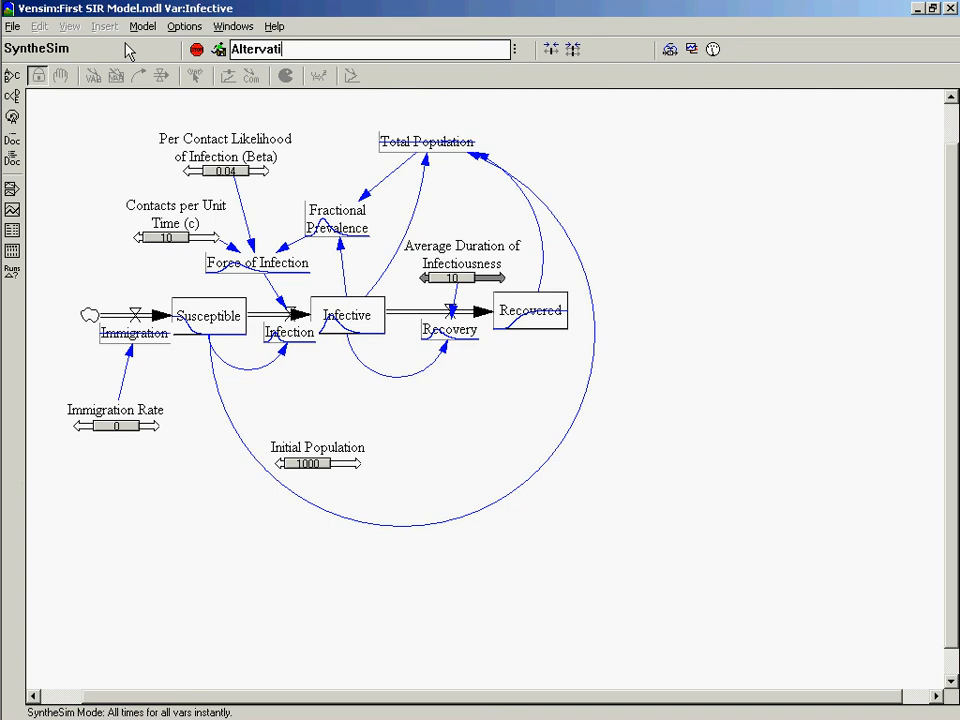
{"action": "key", "text": "BackSpace"}
{"action": "key", "text": "BackSpace"}
{"action": "key", "text": "BackSpace"}
{"action": "key", "text": "BackSpace"}
{"action": "type", "text": "native"}
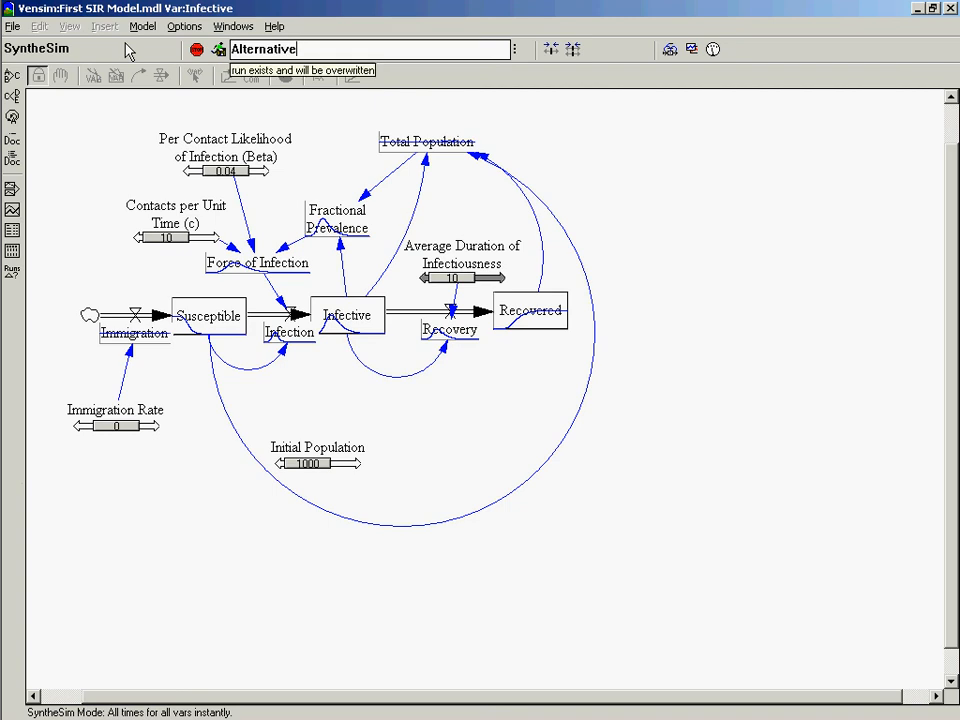
{"action": "key", "text": "Return"}
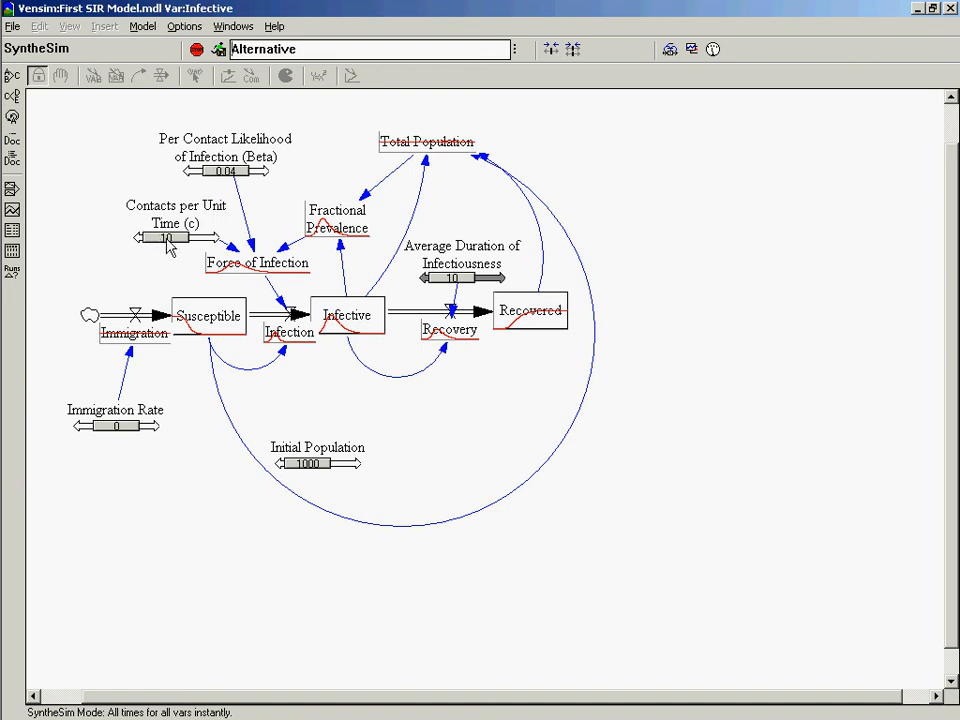
Set the simulation value of Contacts per Unit Time (c) to 20.
{"action": "mouse_move", "coordinate": [168, 247]}
{"action": "left_mouse_down"}
{"action": "mouse_move", "coordinate": [156, 243]}
{"action": "mouse_move", "coordinate": [172, 256]}
{"action": "mouse_move", "coordinate": [170, 247]}
{"action": "mouse_move", "coordinate": [154, 258]}
{"action": "left_mouse_up"}
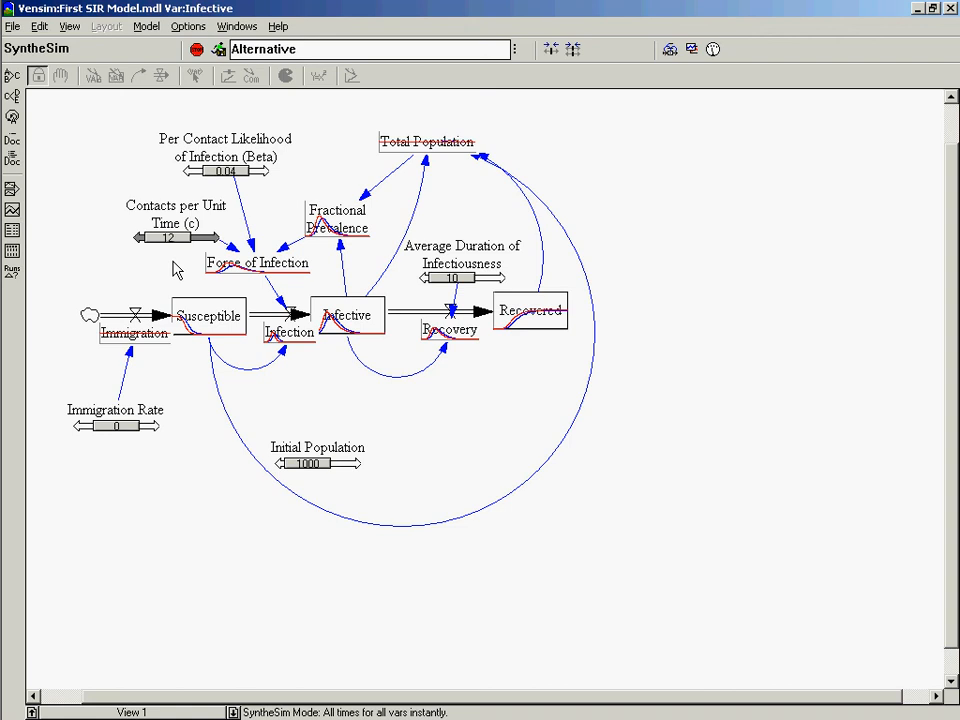
{"action": "right_click", "coordinate": [208, 241]}
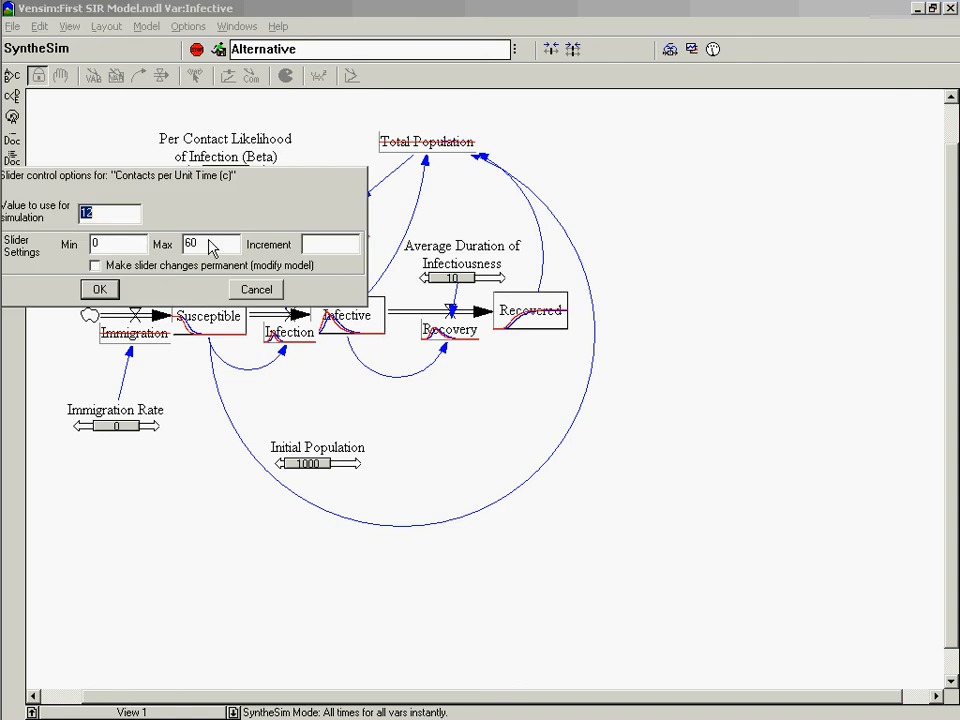
{"action": "type", "text": "20"}
{"action": "key", "text": "Return"}
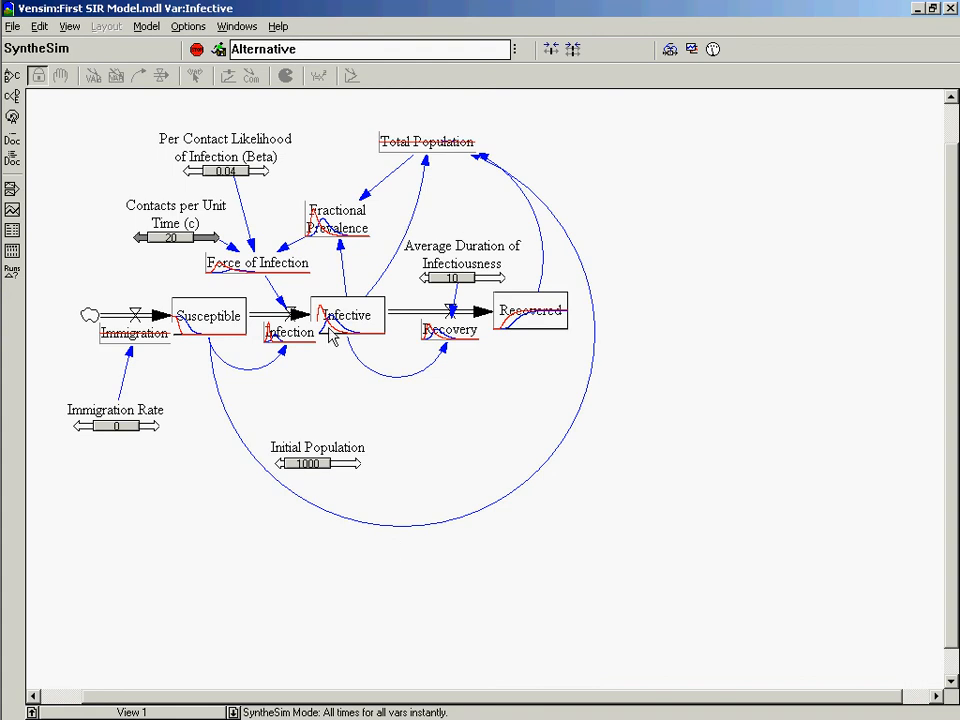
Graph the Infective stock to compare the Baseline and Alternative runs, and close the graph.
{"action": "mouse_move", "coordinate": [334, 335]}
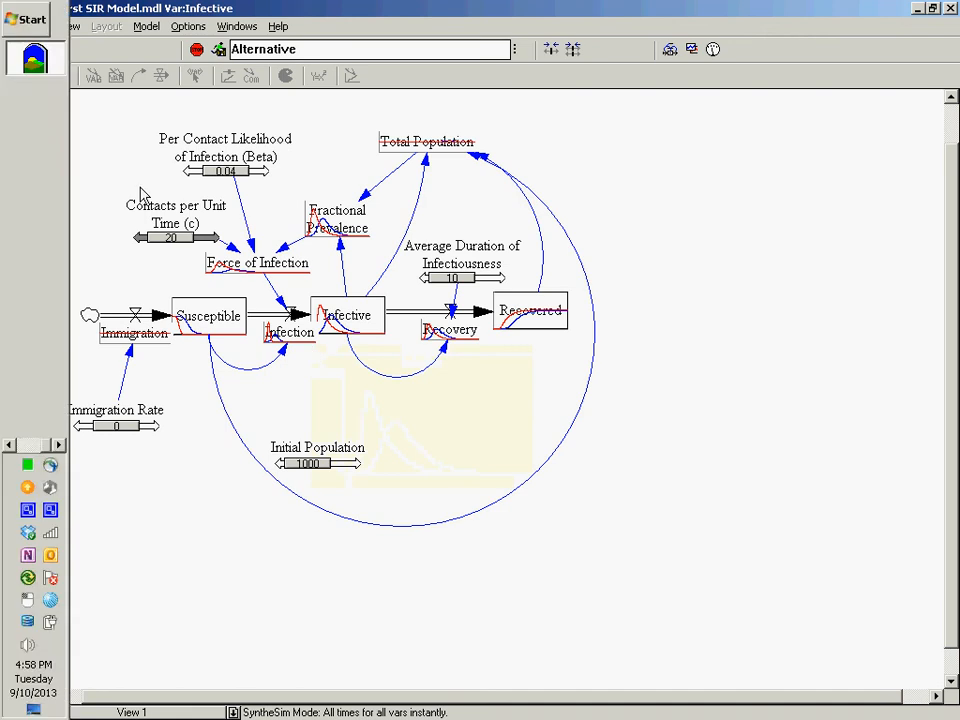
{"action": "left_click", "coordinate": [13, 211]}
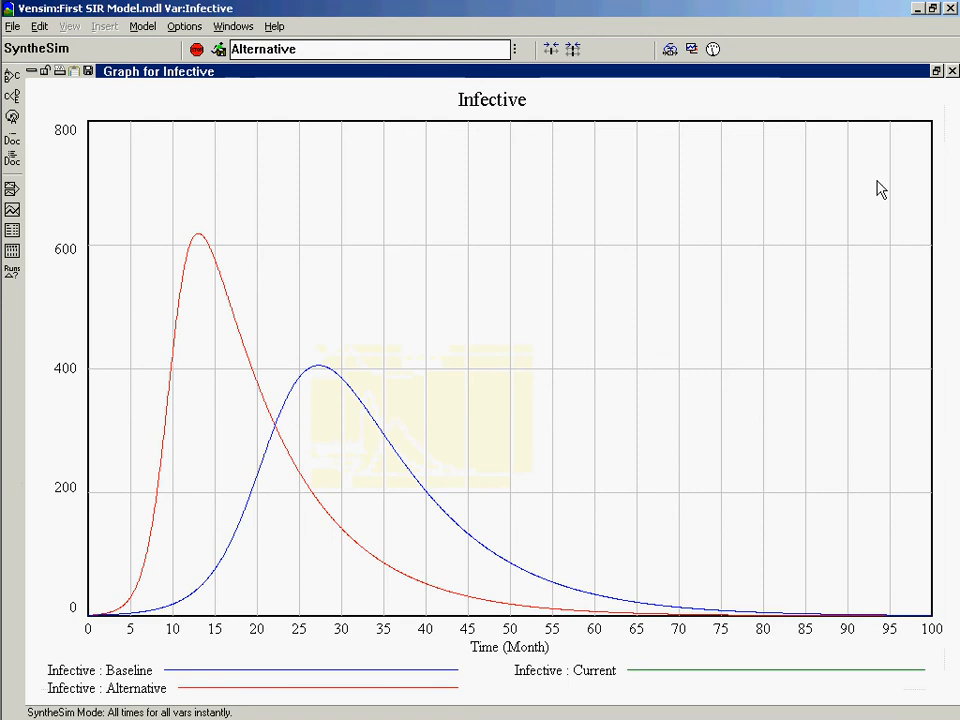
{"action": "left_click", "coordinate": [952, 71]}
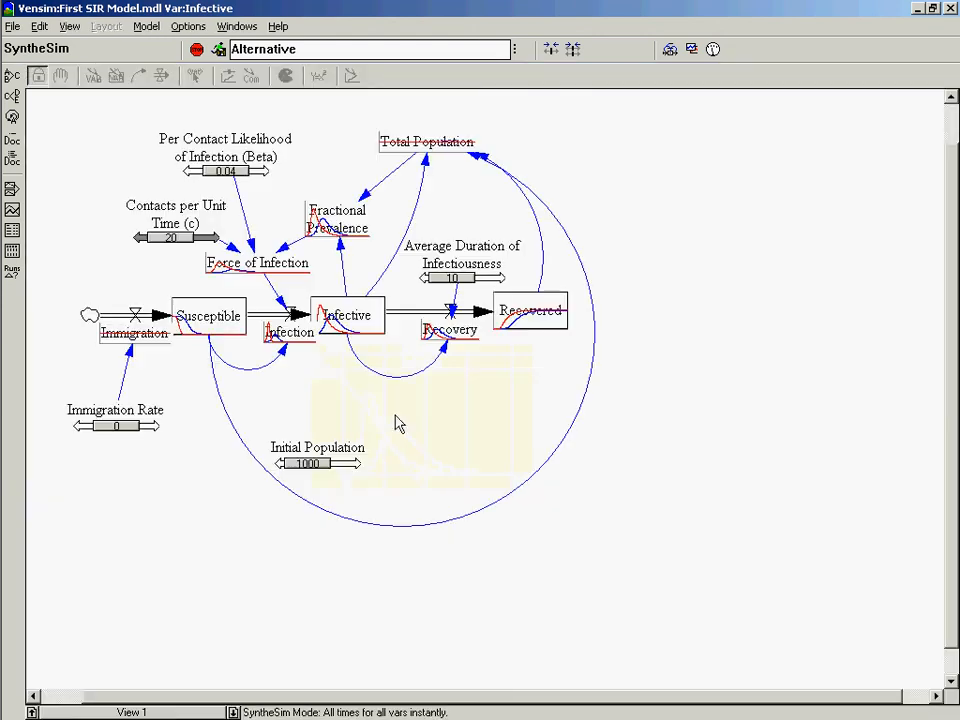
Set the simulation value of Contacts per Unit Time (c) to 5.
{"action": "left_click", "coordinate": [211, 245]}
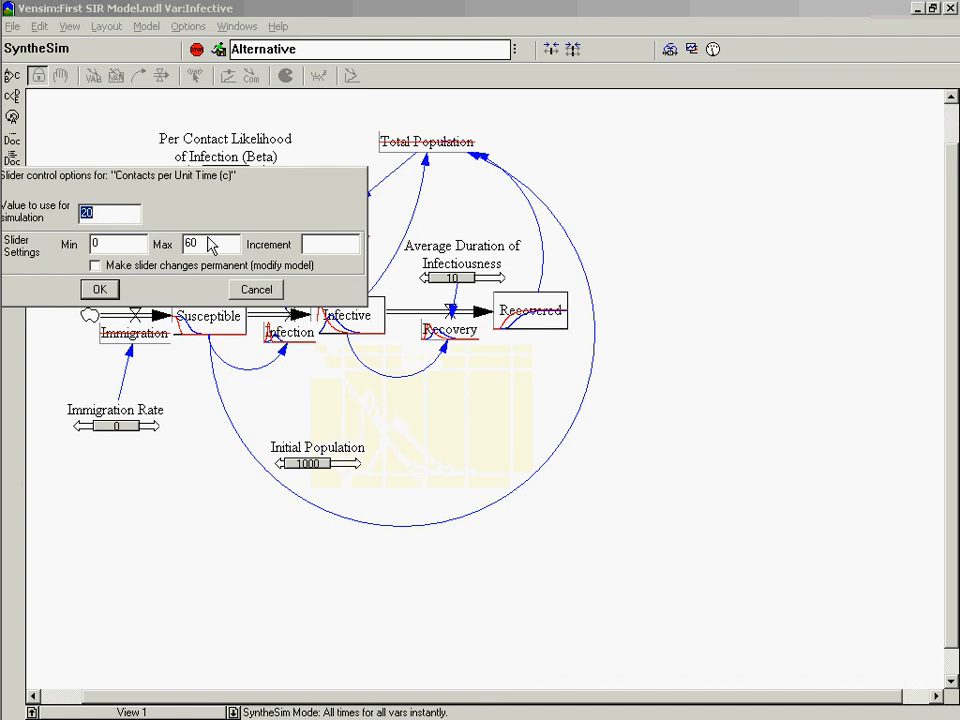
{"action": "type", "text": "5"}
{"action": "key", "text": "Return"}
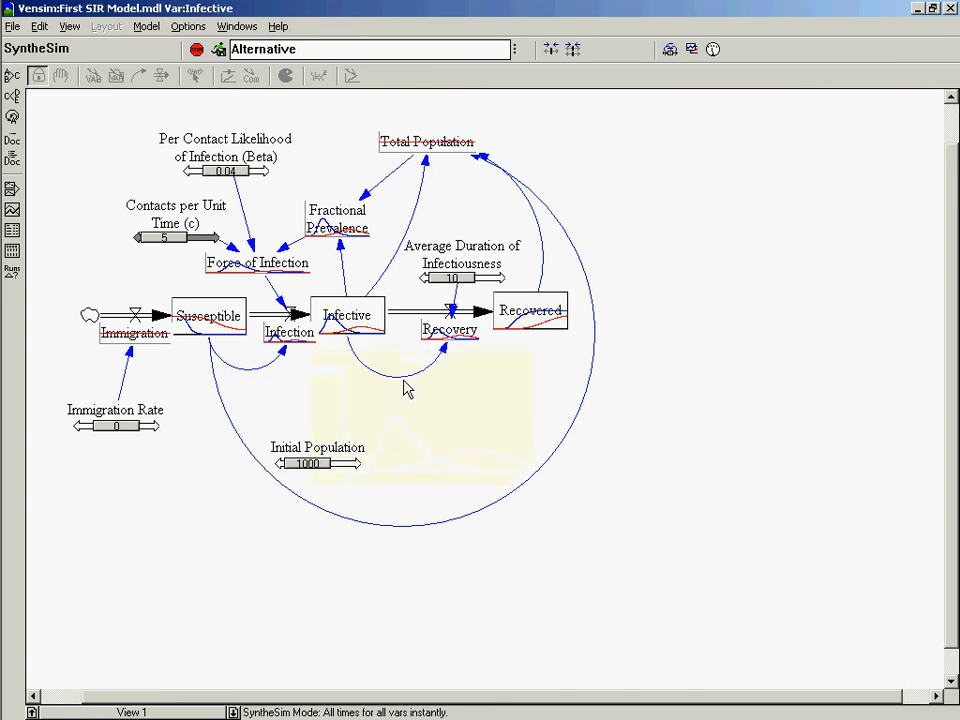
Set the simulation value of Contacts per Unit Time (c) to 1.
{"action": "right_click", "coordinate": [198, 240]}
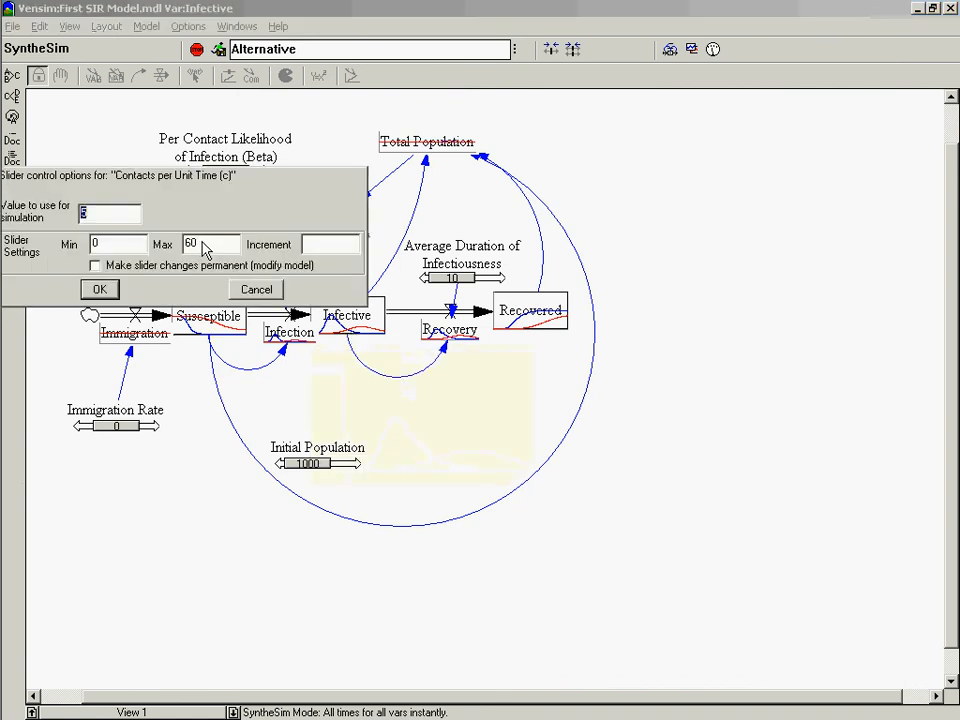
{"action": "type", "text": "1"}
{"action": "key", "text": "Return"}
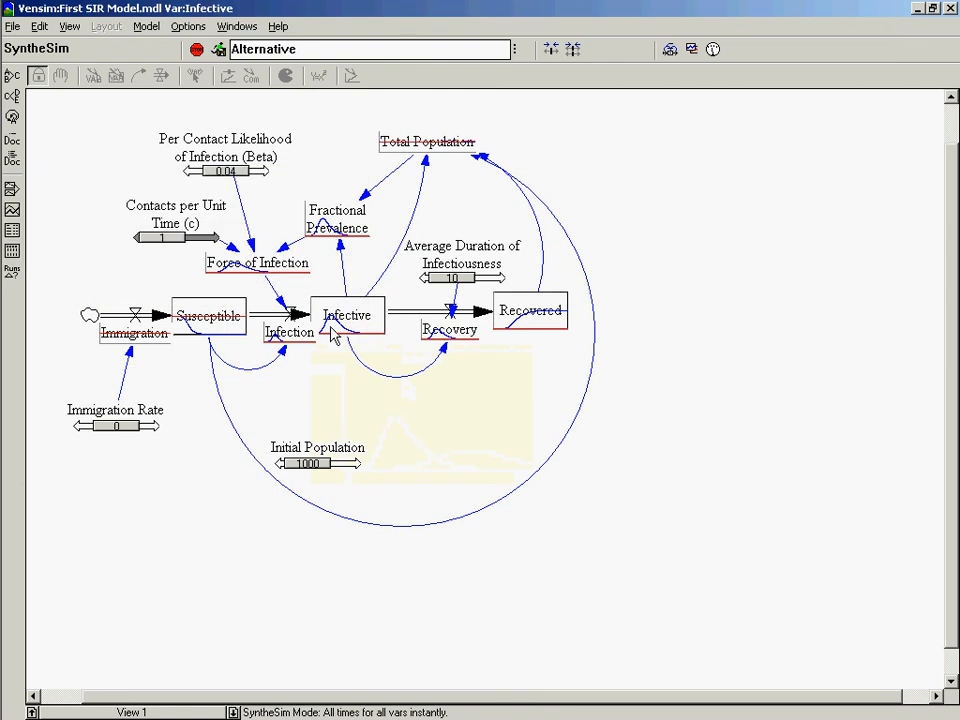
Graph the Infective stock to compare the Alternative run with Baseline, and close the graph.
{"action": "left_click", "coordinate": [331, 326]}
{"action": "left_click", "coordinate": [353, 340]}
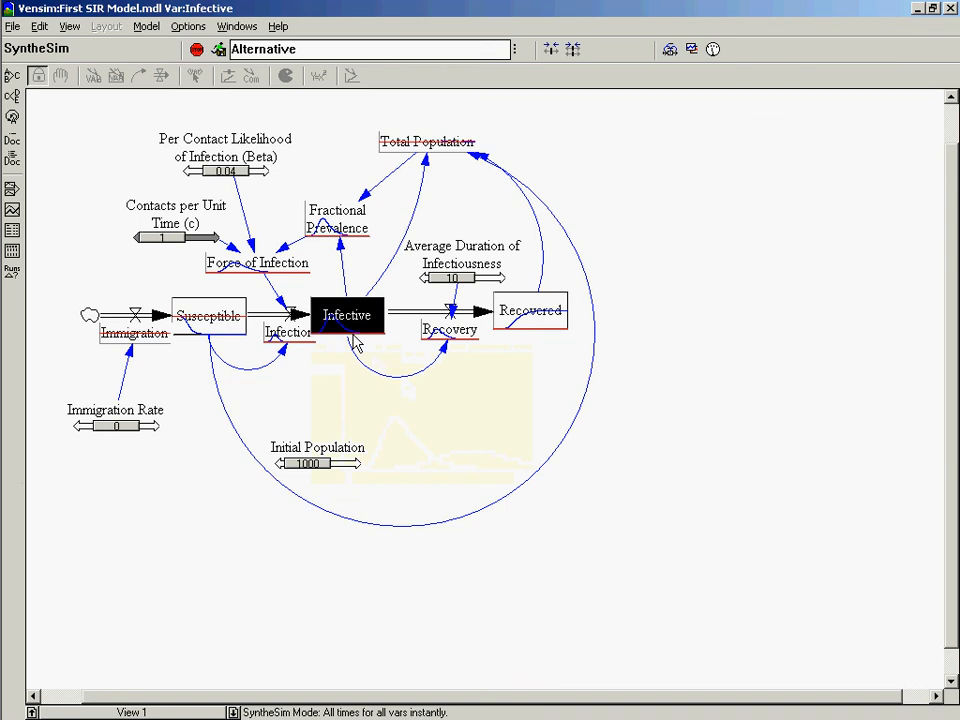
{"action": "left_click", "coordinate": [12, 211]}
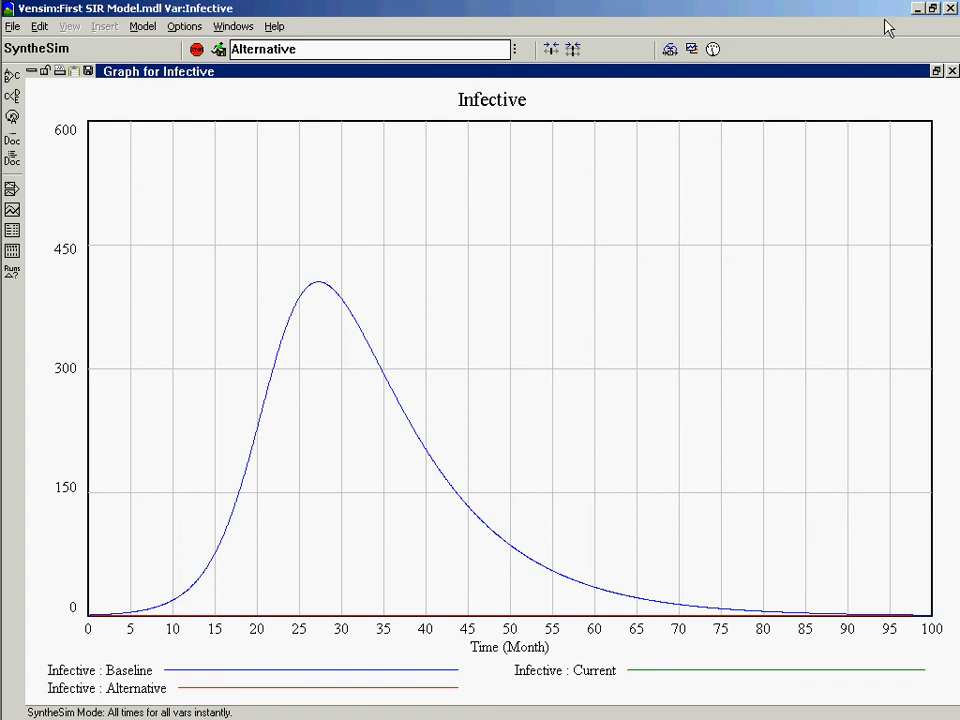
{"action": "left_click", "coordinate": [952, 72]}
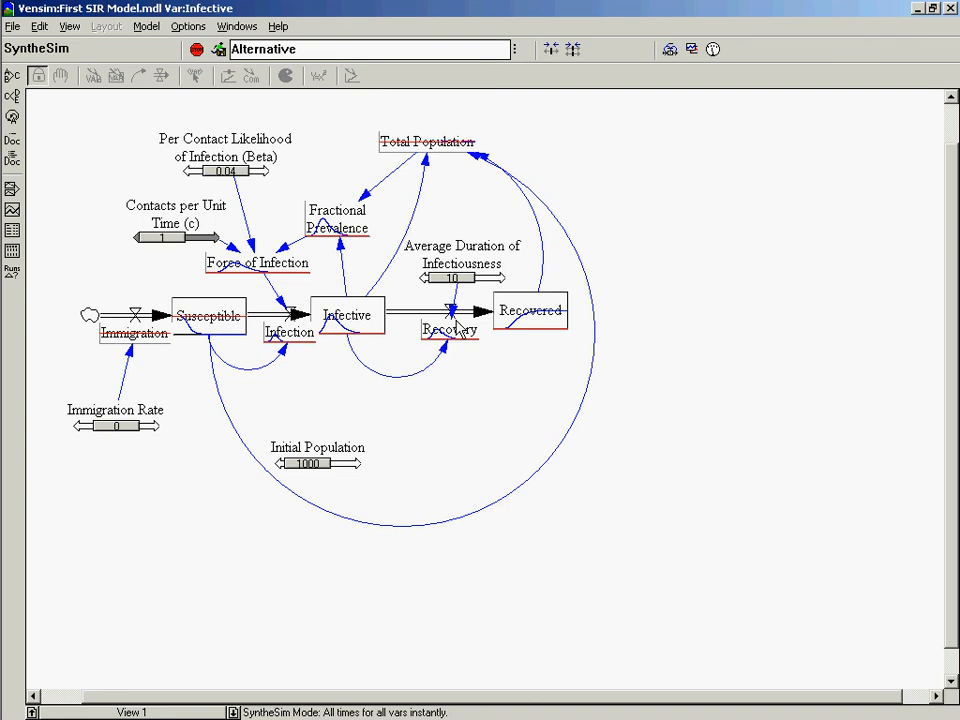
Graph the Infective stock again, view its values over time in a table, and close both outputs.
{"action": "left_click", "coordinate": [332, 322]}
{"action": "left_click", "coordinate": [12, 209]}
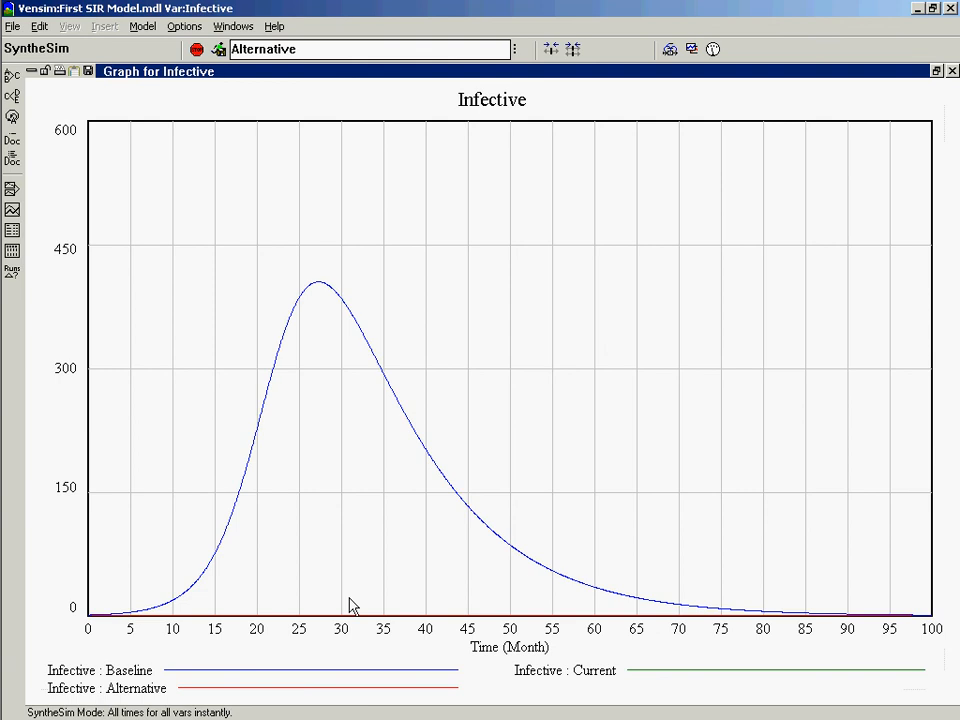
{"action": "left_click", "coordinate": [951, 71]}
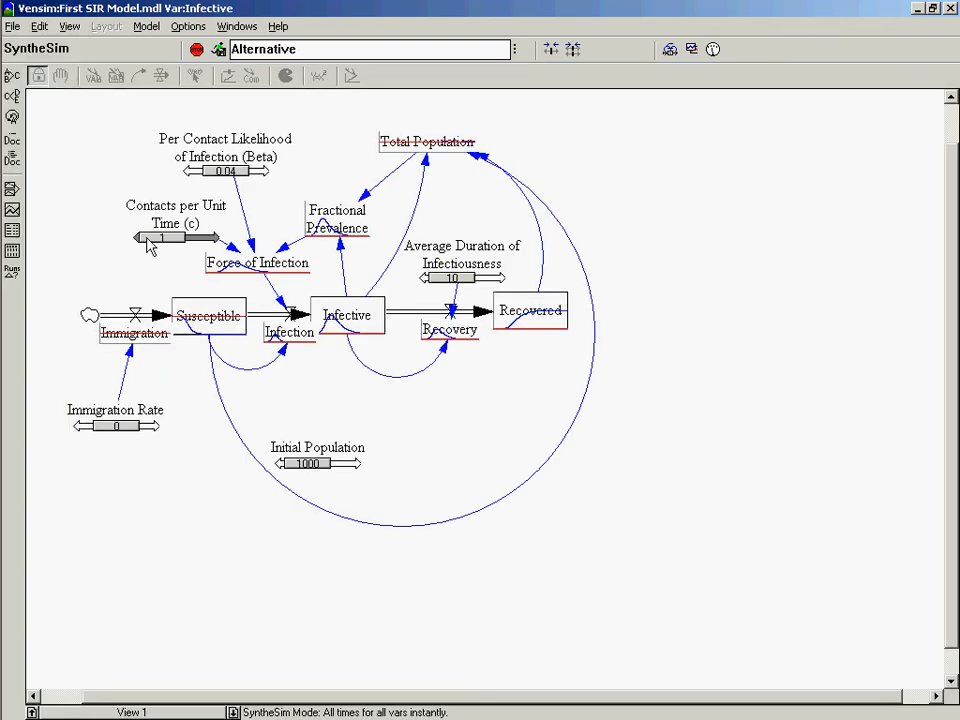
{"action": "left_click", "coordinate": [14, 233]}
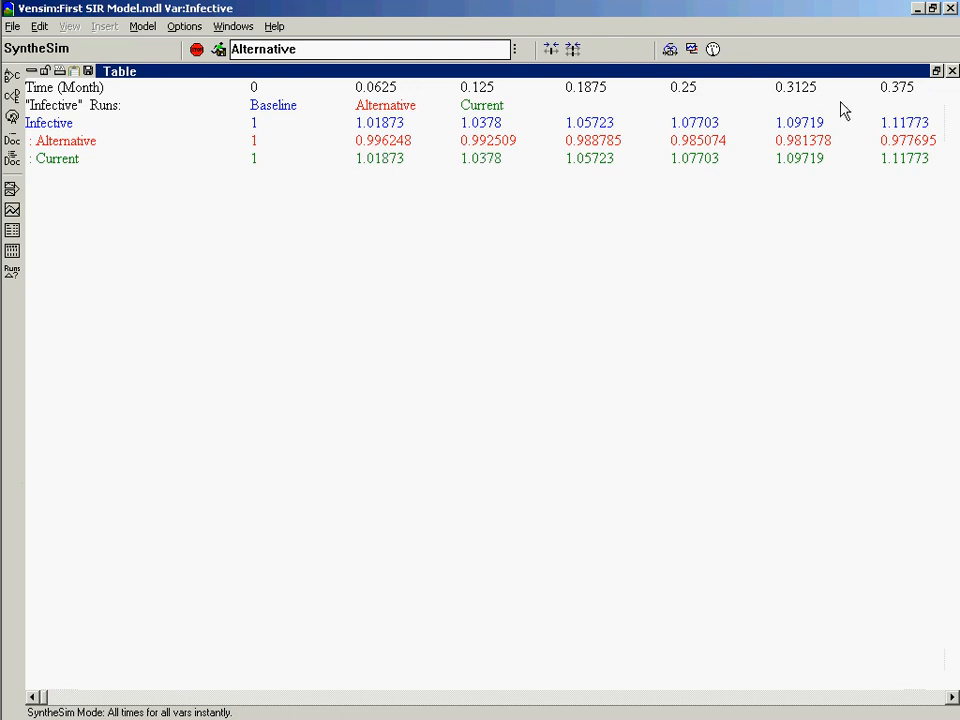
{"action": "left_click", "coordinate": [952, 71]}
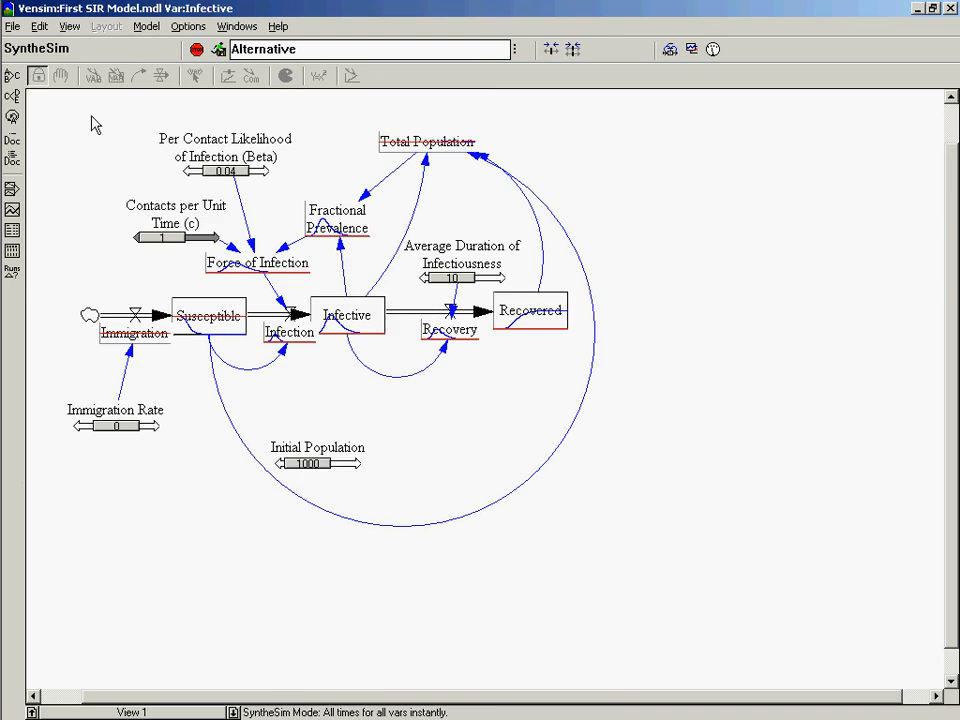
Exit SyntheSim mode and review the equations of Total Population and Fractional Prevalence.
{"action": "left_click", "coordinate": [200, 50]}
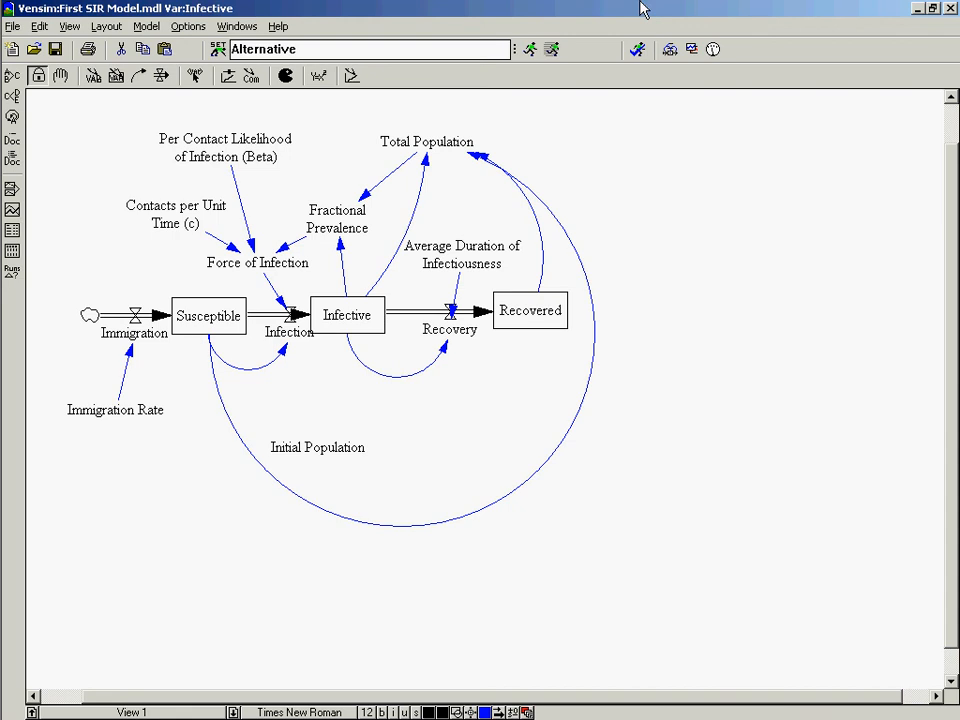
{"action": "left_click", "coordinate": [320, 82]}
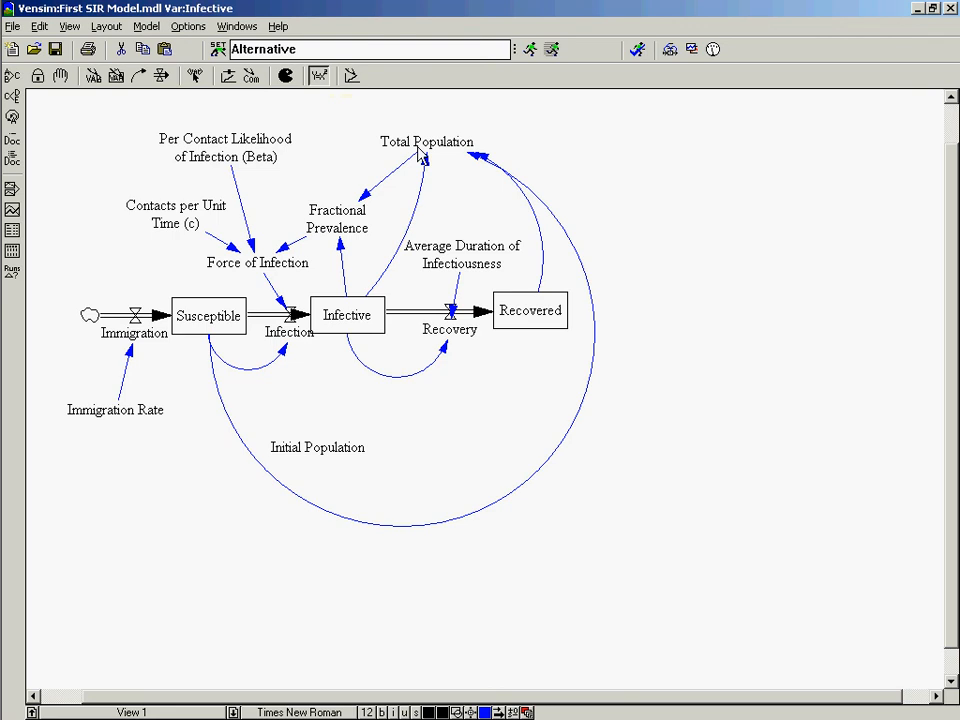
{"action": "left_click", "coordinate": [417, 150]}
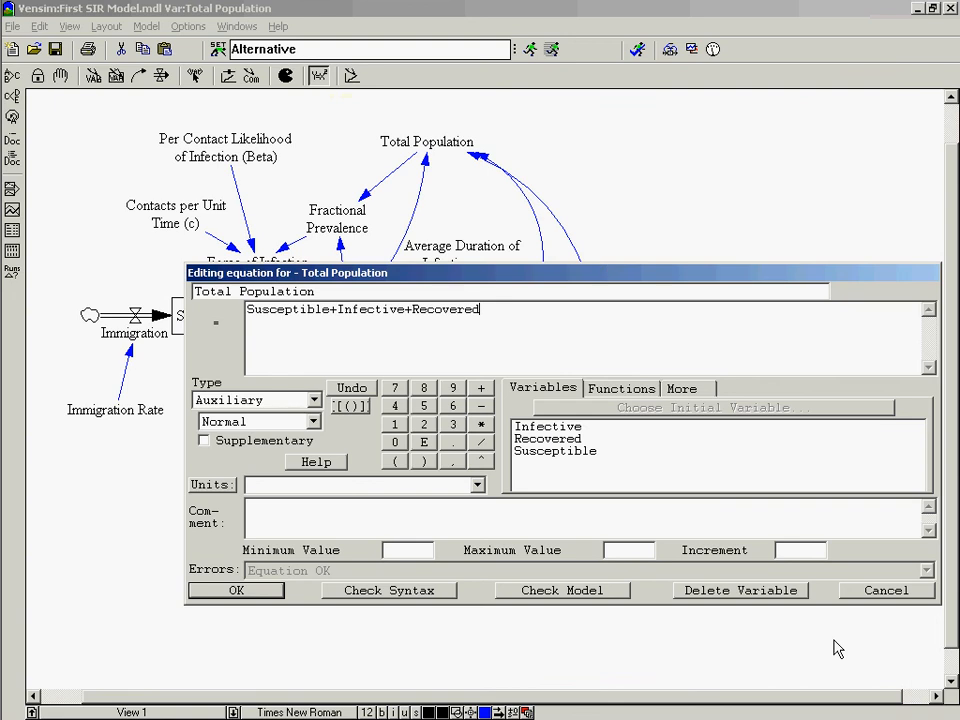
{"action": "left_click", "coordinate": [857, 594]}
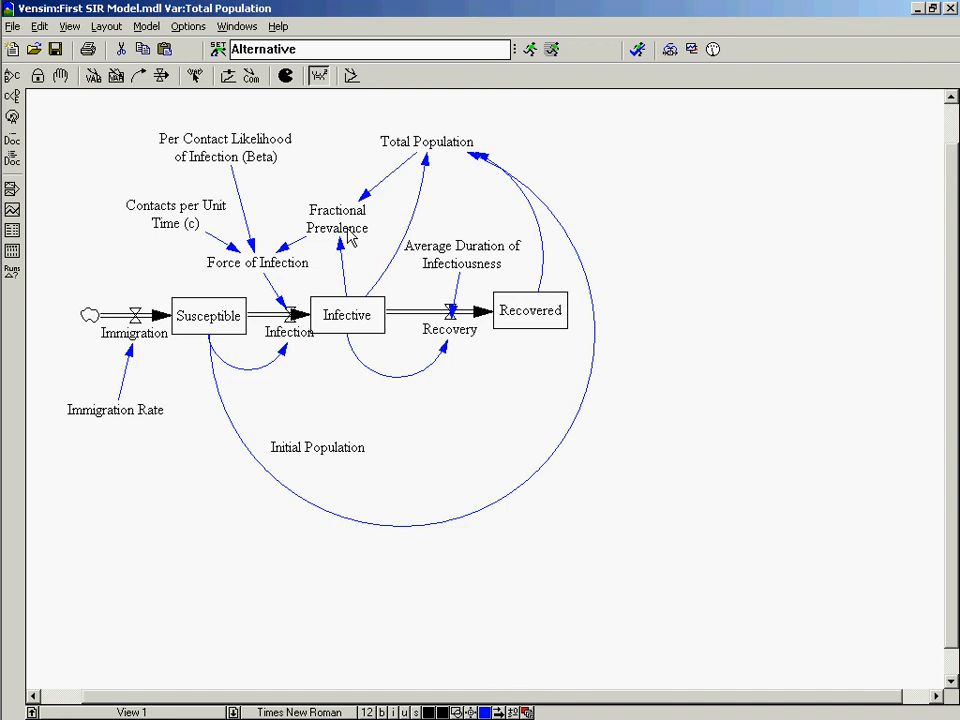
{"action": "left_click", "coordinate": [346, 212]}
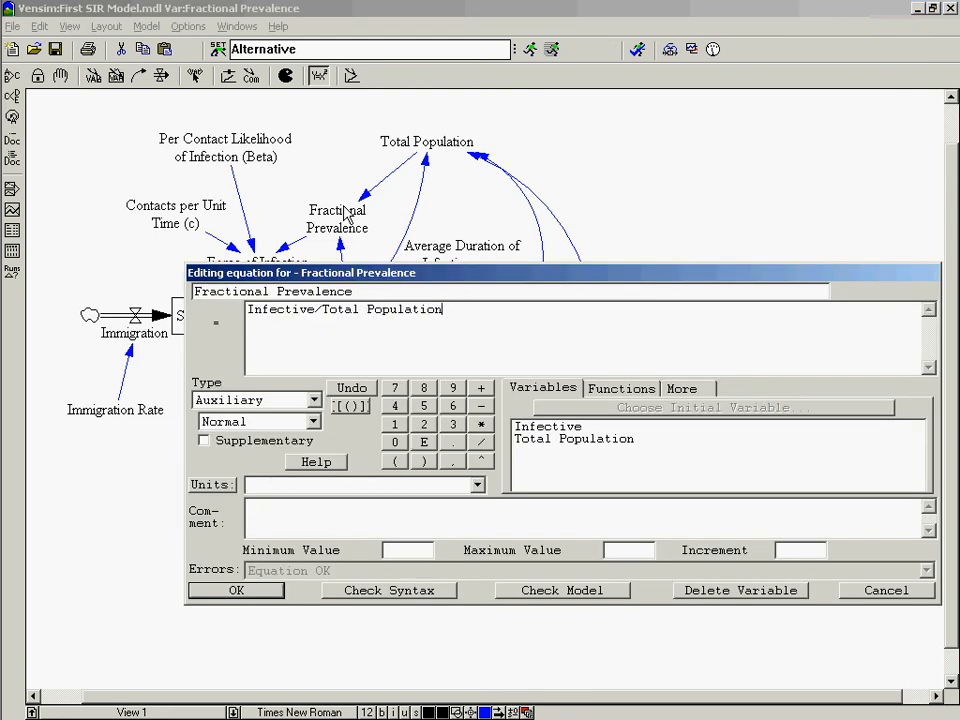
{"action": "key", "text": "Return"}
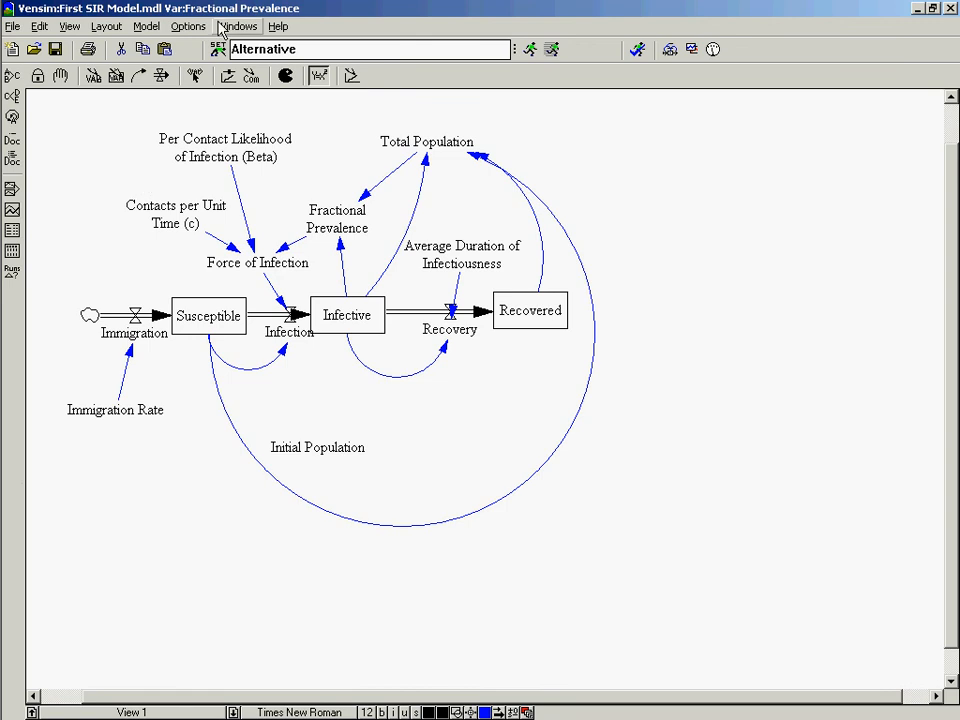
{"action": "left_click", "coordinate": [79, 30]}
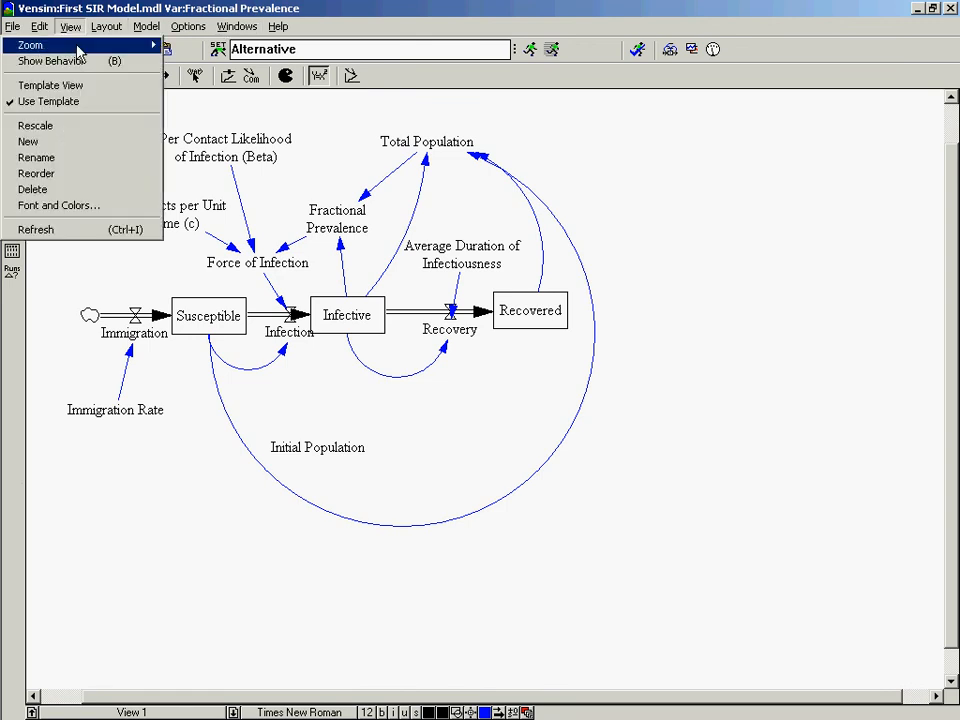
{"action": "mouse_move", "coordinate": [84, 44]}
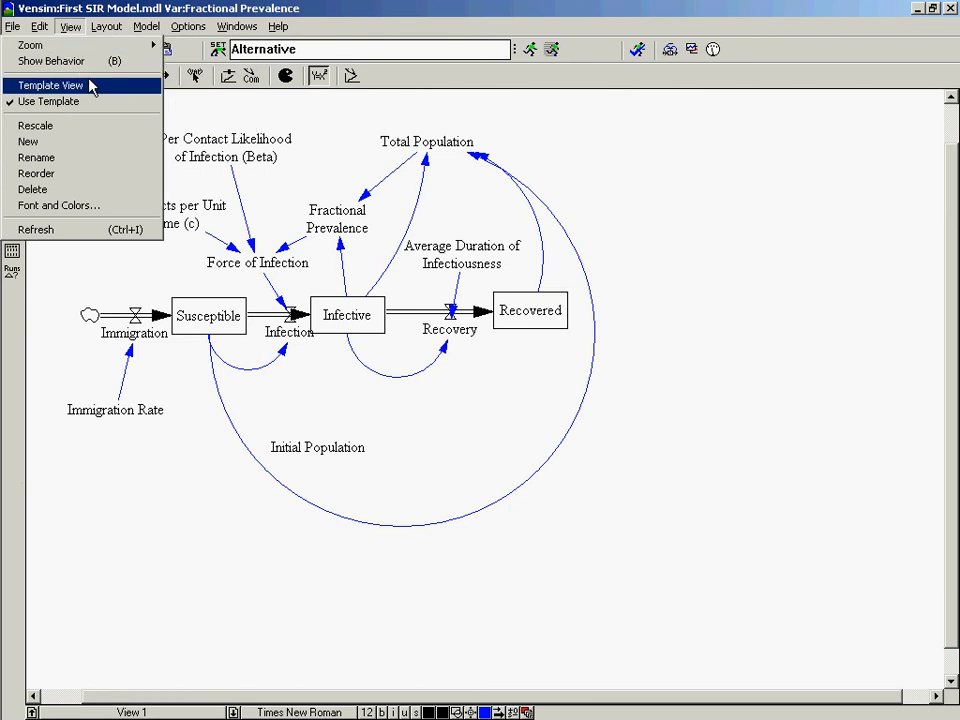
{"action": "left_click", "coordinate": [60, 30]}
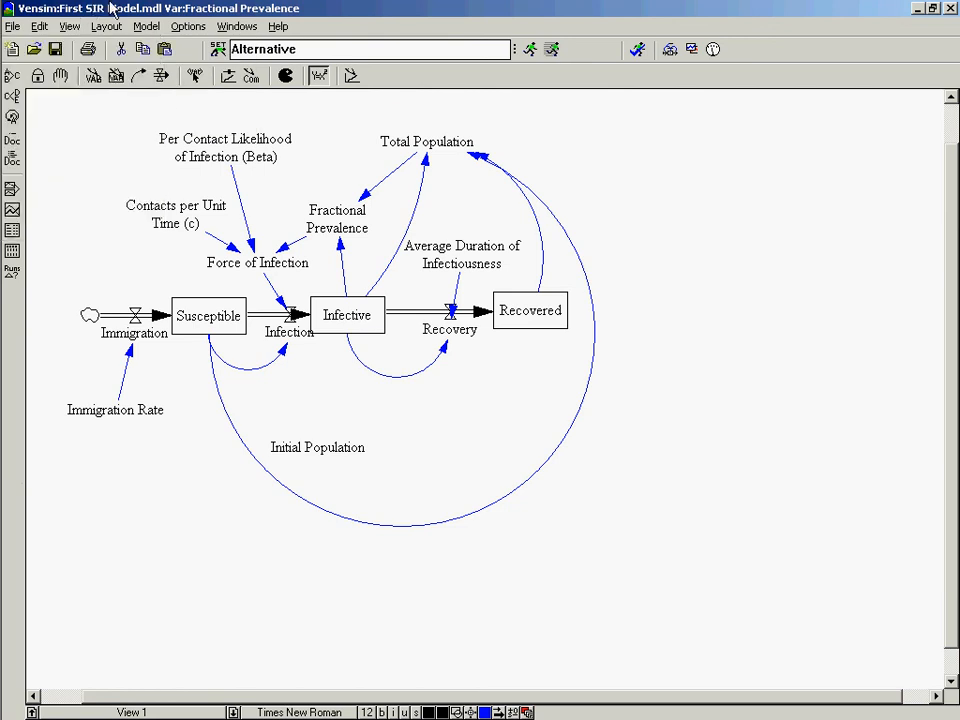
{"action": "left_click", "coordinate": [18, 27]}
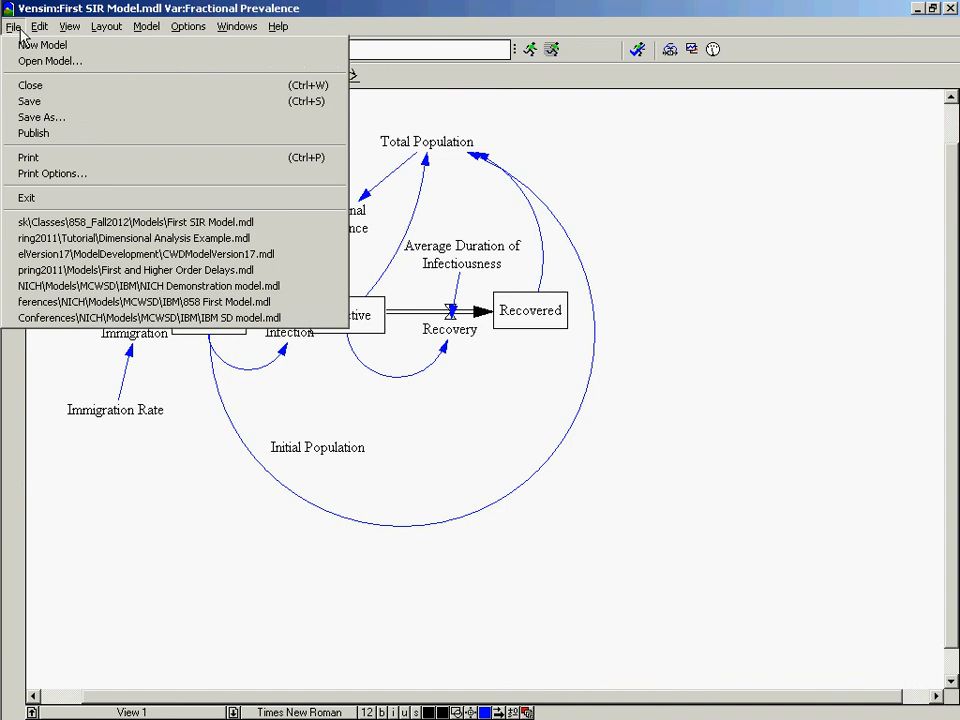
{"action": "left_click", "coordinate": [20, 30]}
{"action": "left_click", "coordinate": [68, 28]}
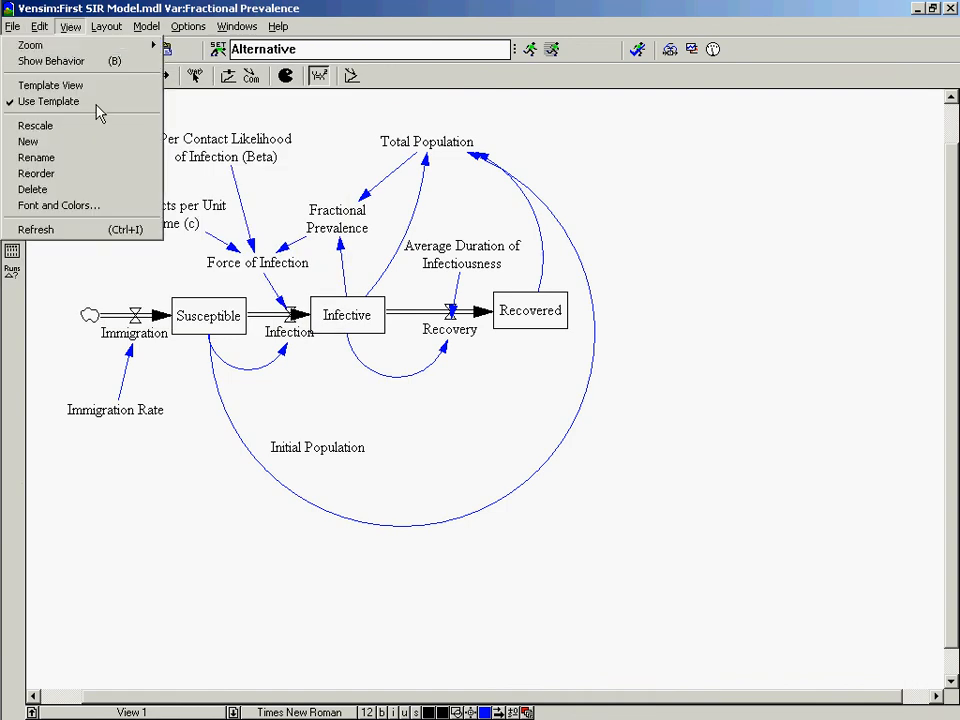
{"action": "mouse_move", "coordinate": [150, 33]}
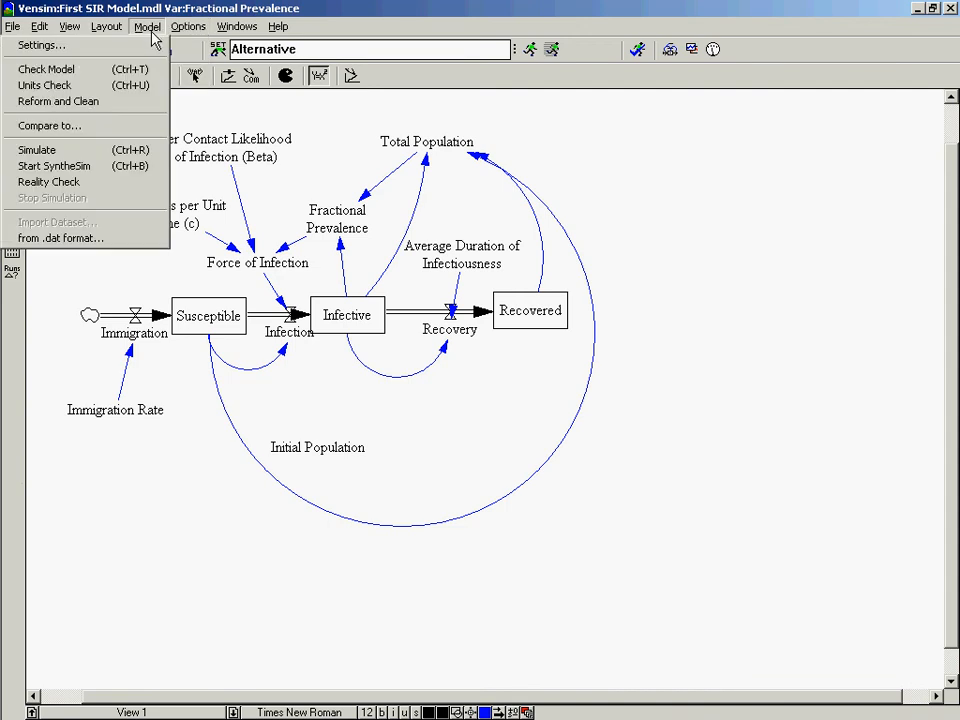
{"action": "mouse_move", "coordinate": [201, 23]}
{"action": "mouse_move", "coordinate": [229, 30]}
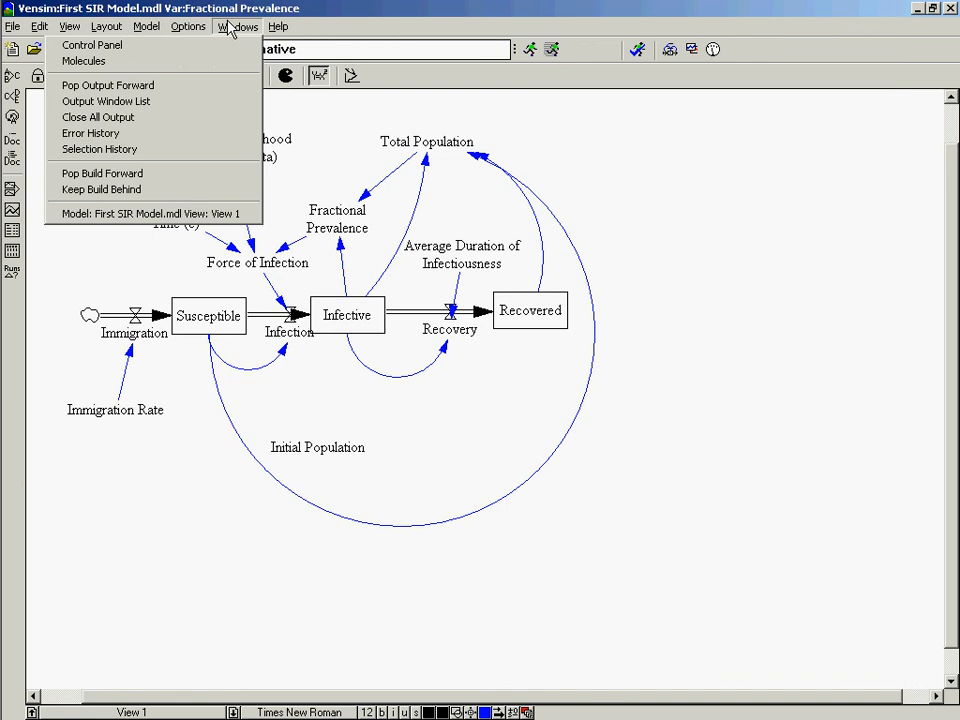
{"action": "mouse_move", "coordinate": [70, 27]}
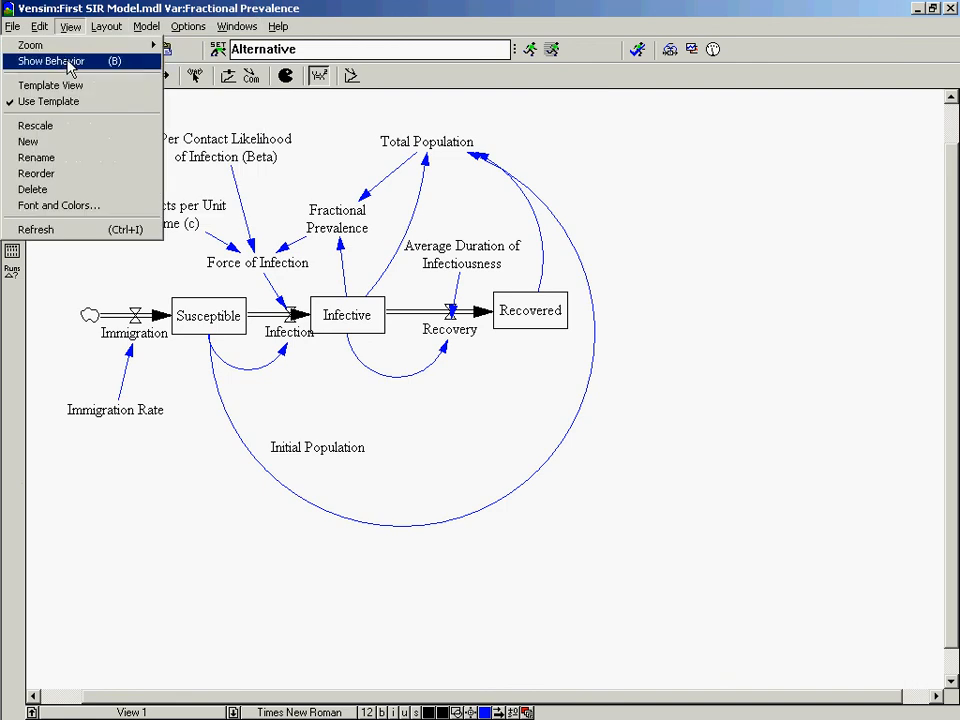
Examine the file formats available for saving a copy of the model, and cancel without saving.
{"action": "mouse_move", "coordinate": [40, 27]}
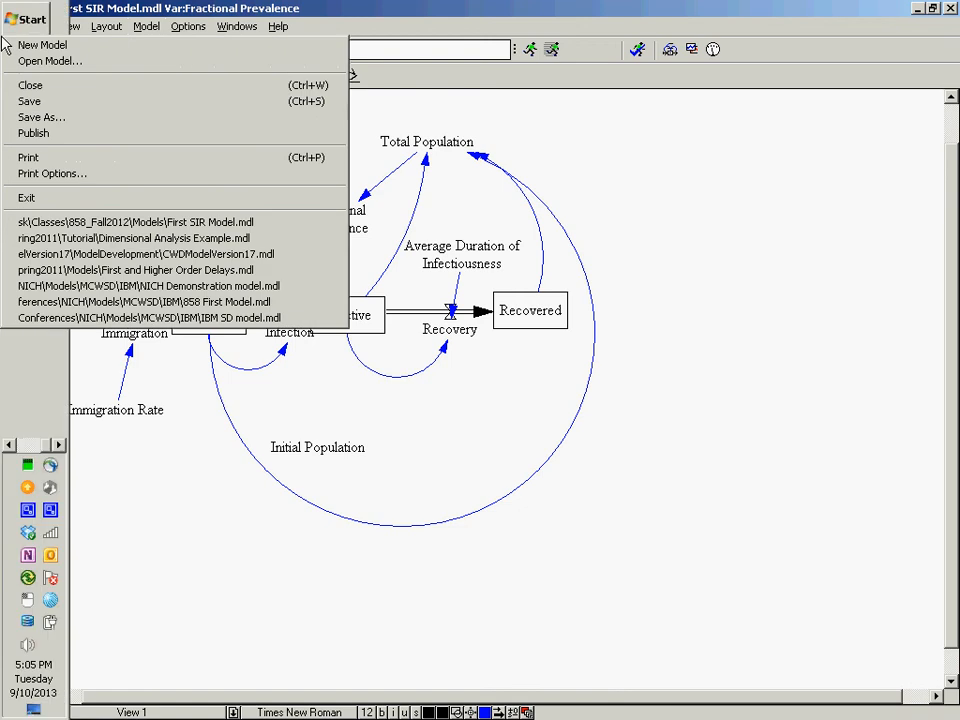
{"action": "left_click", "coordinate": [62, 121]}
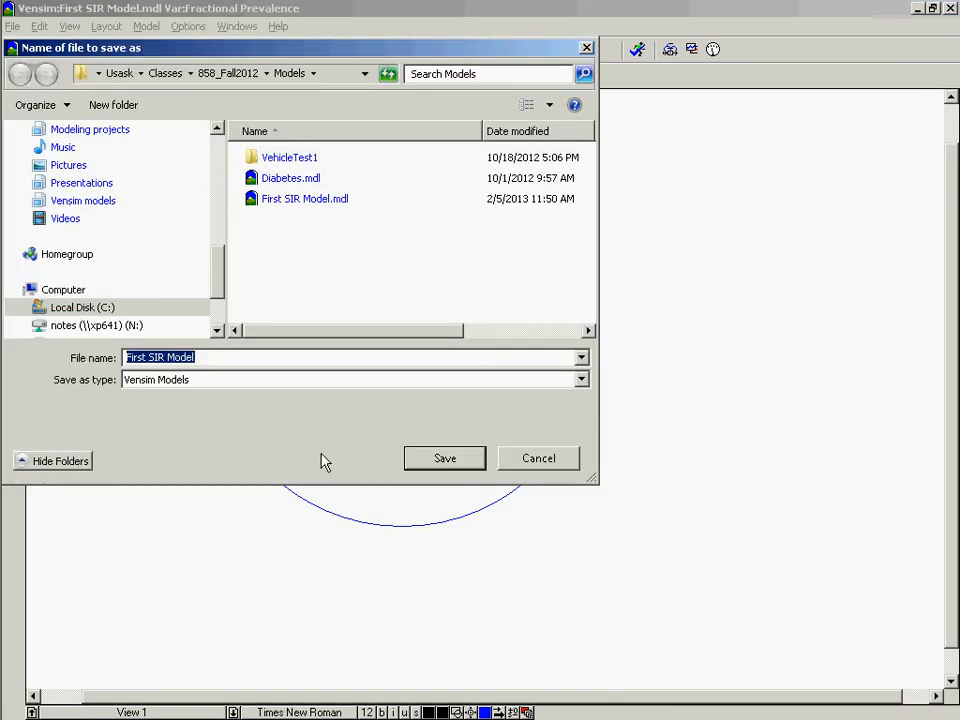
{"action": "left_click", "coordinate": [302, 386]}
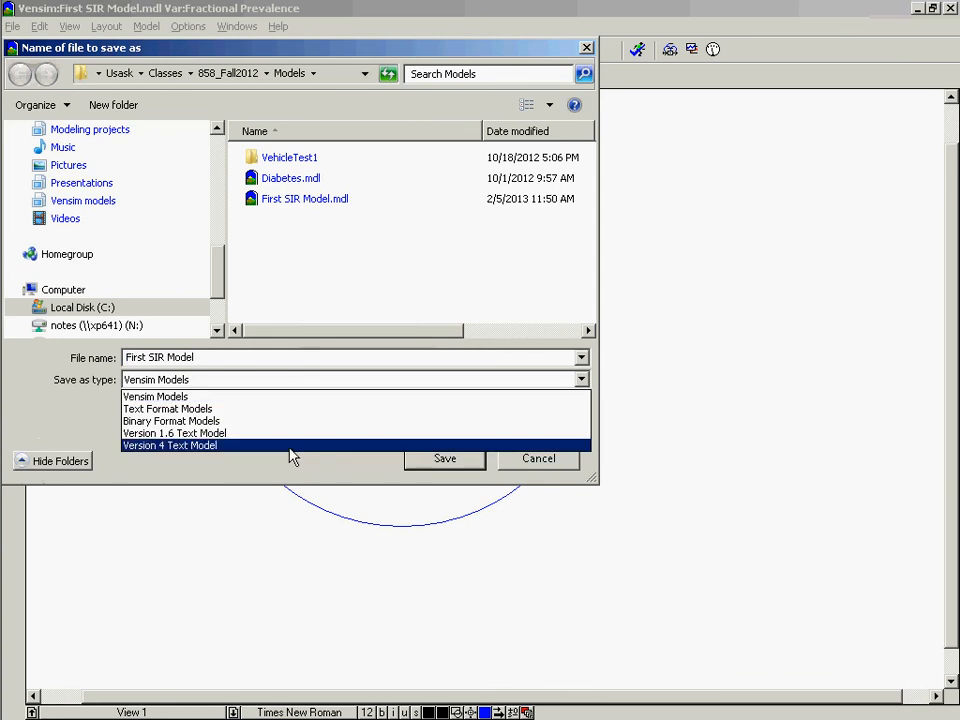
{"action": "key", "text": "Escape"}
{"action": "key", "text": "Escape"}
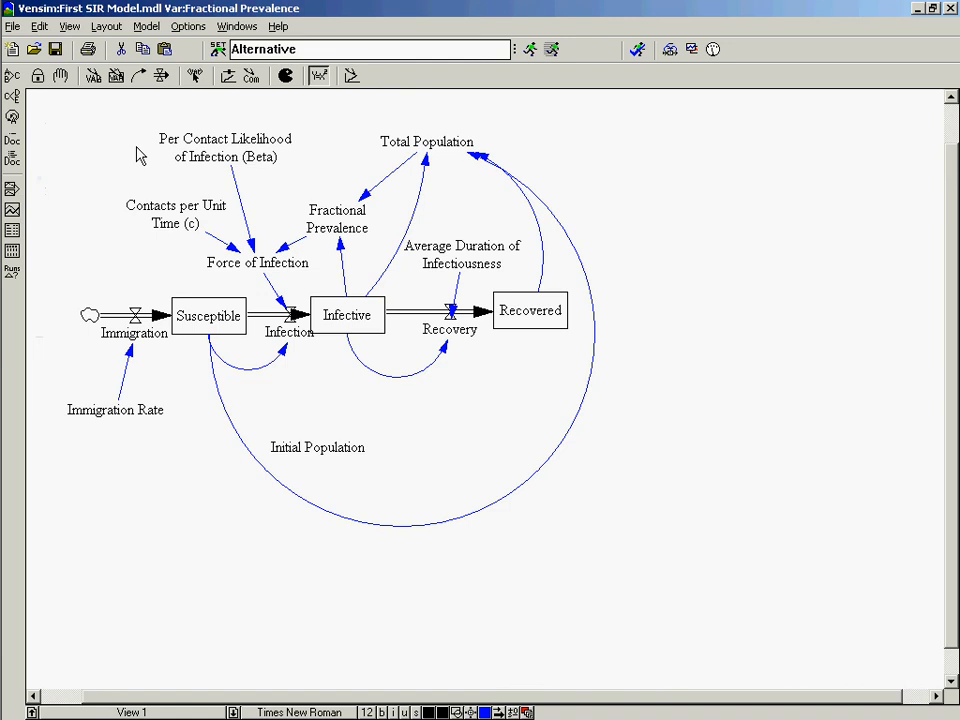
Review the equation of the Recovery flow and close its editor without changes.
{"action": "right_click", "coordinate": [141, 177]}
{"action": "key", "text": "Escape"}
{"action": "left_click", "coordinate": [445, 330]}
{"action": "left_click", "coordinate": [445, 330]}
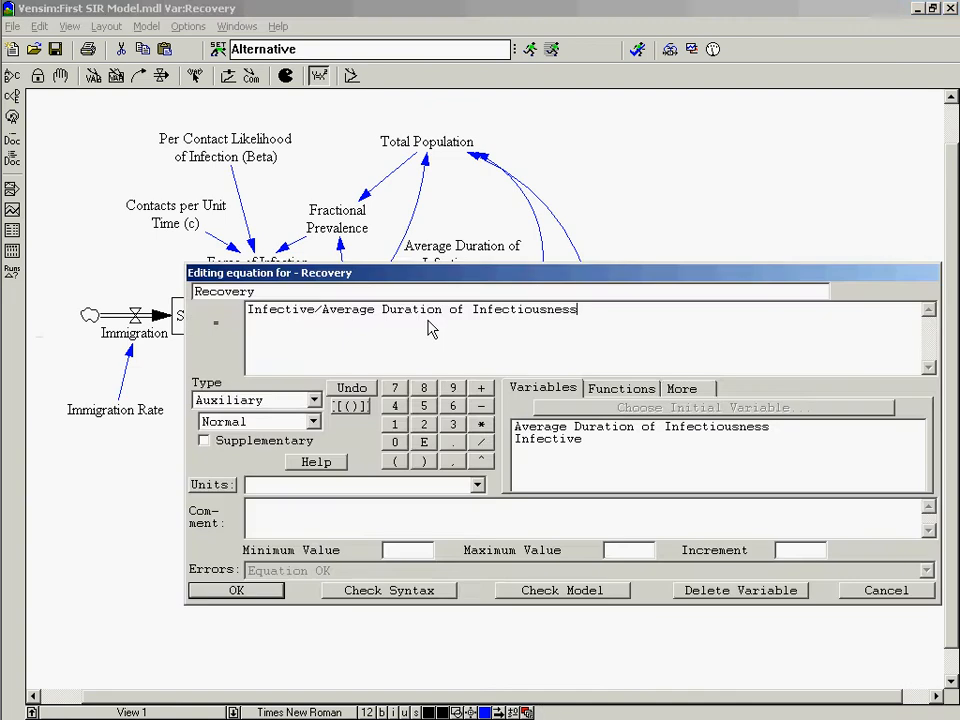
{"action": "key", "text": "Escape"}
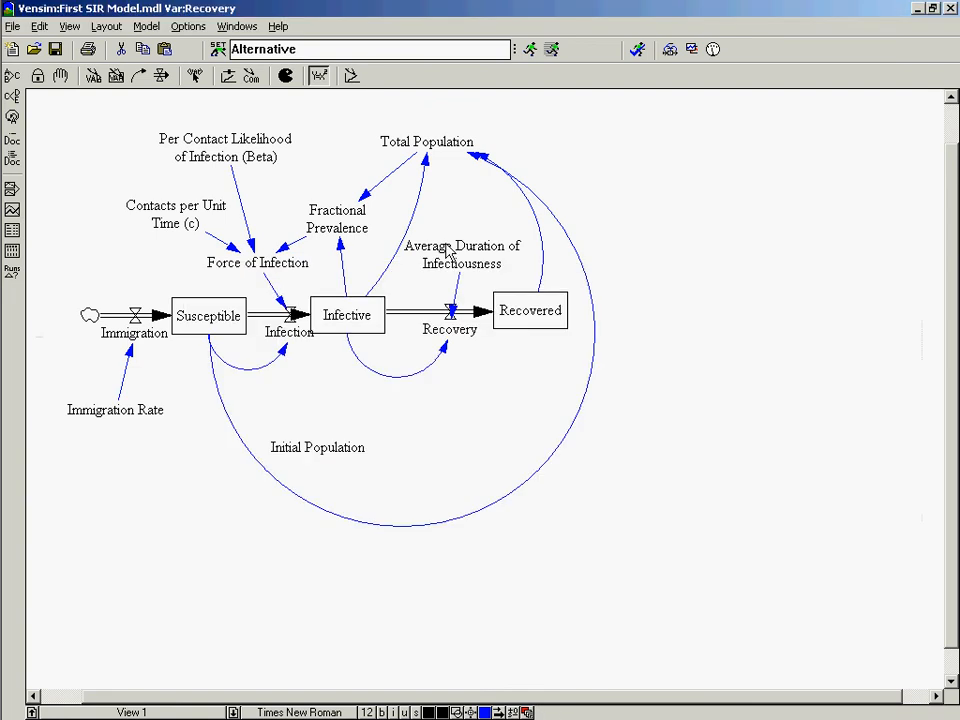
Review the Susceptible stock's equation and initial value with the editor moved clear of the stocks, and close the editor.
{"action": "left_click", "coordinate": [197, 333]}
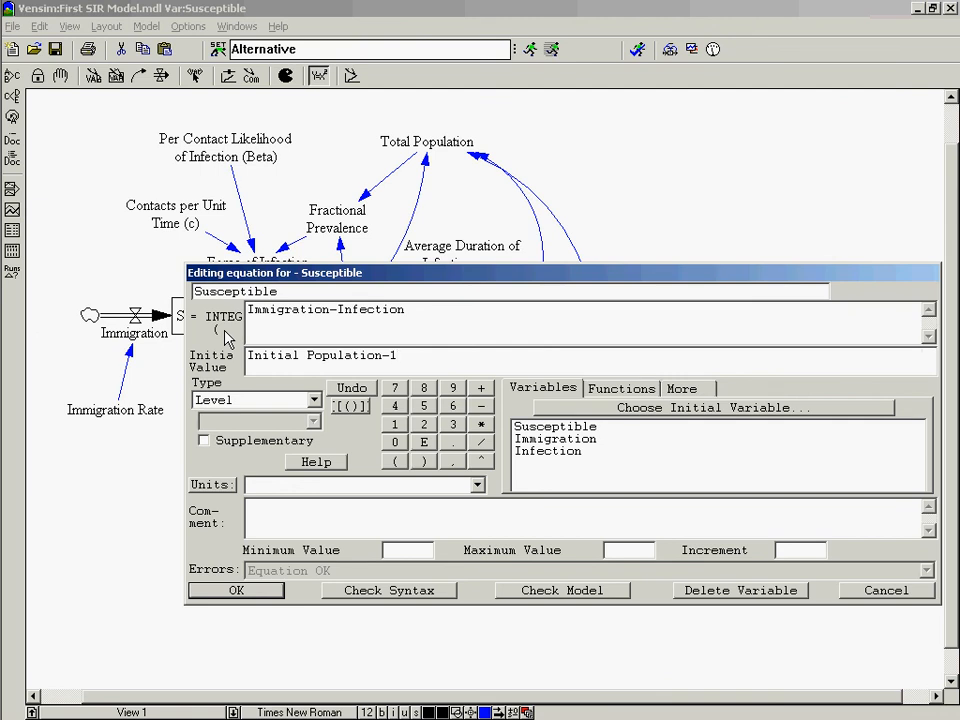
{"action": "left_click_drag", "start_coordinate": [277, 274], "coordinate": [579, 142]}
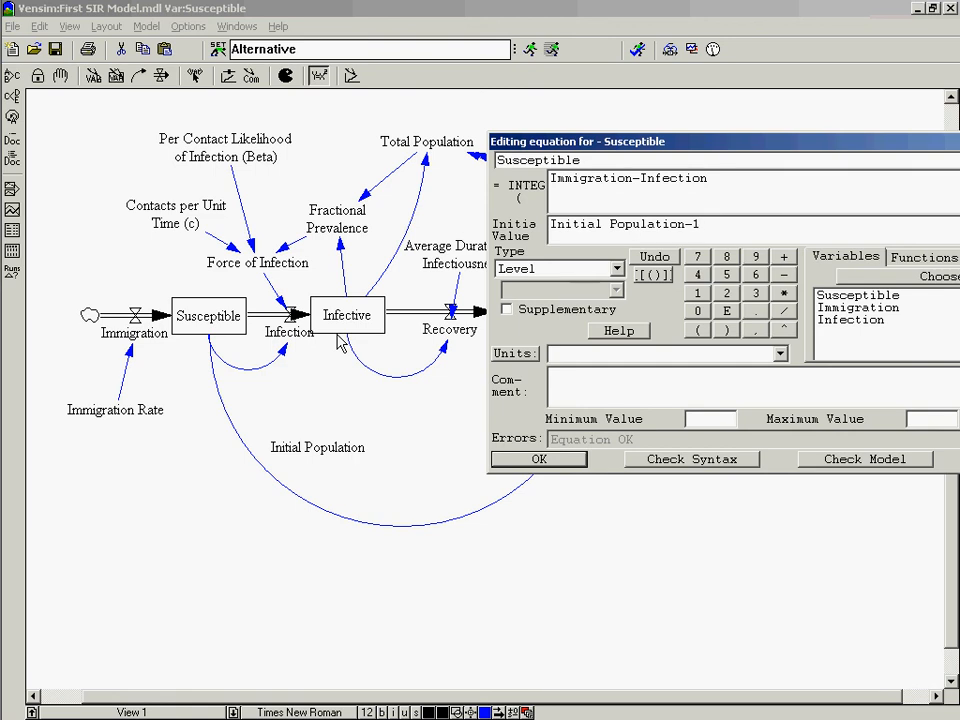
{"action": "left_click", "coordinate": [539, 461]}
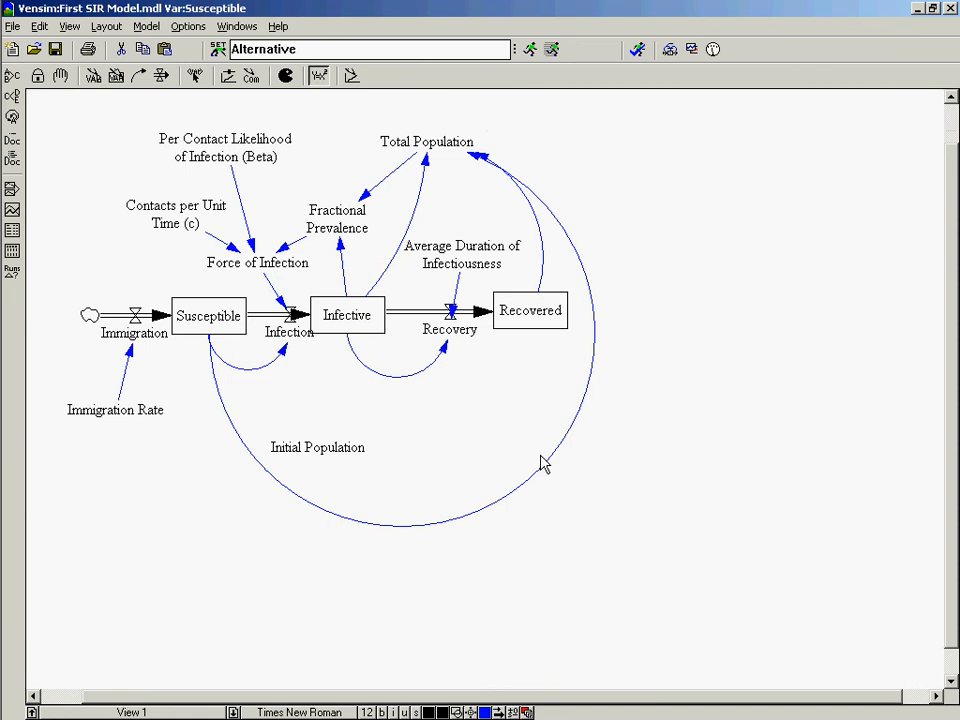
Close Vensim and switch to AnyLogic.
{"action": "mouse_move", "coordinate": [3, 155]}
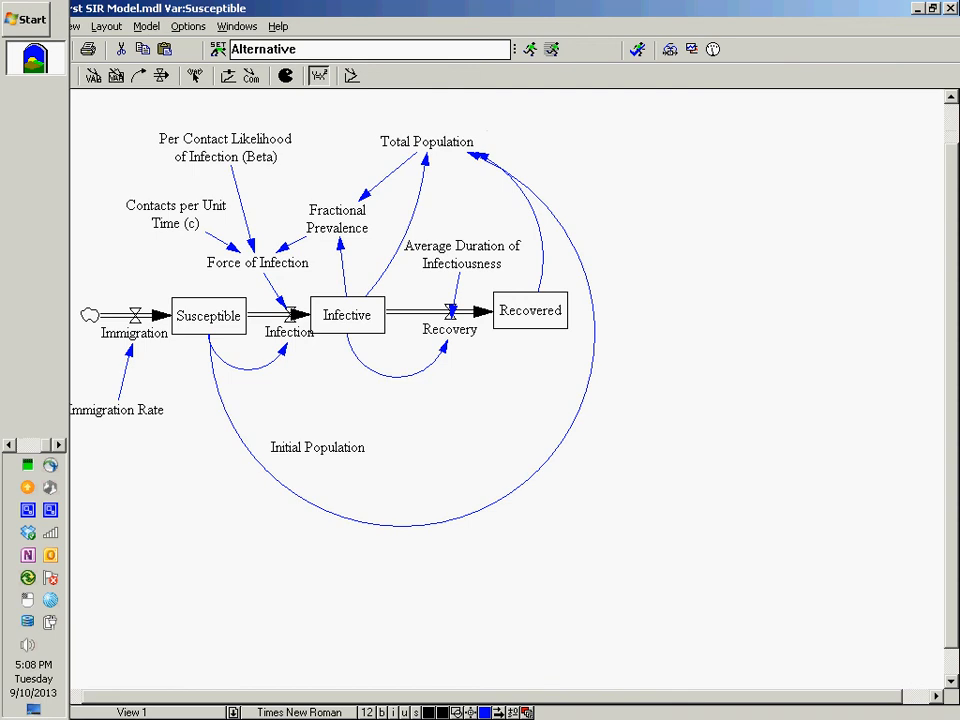
{"action": "left_click", "coordinate": [950, 8]}
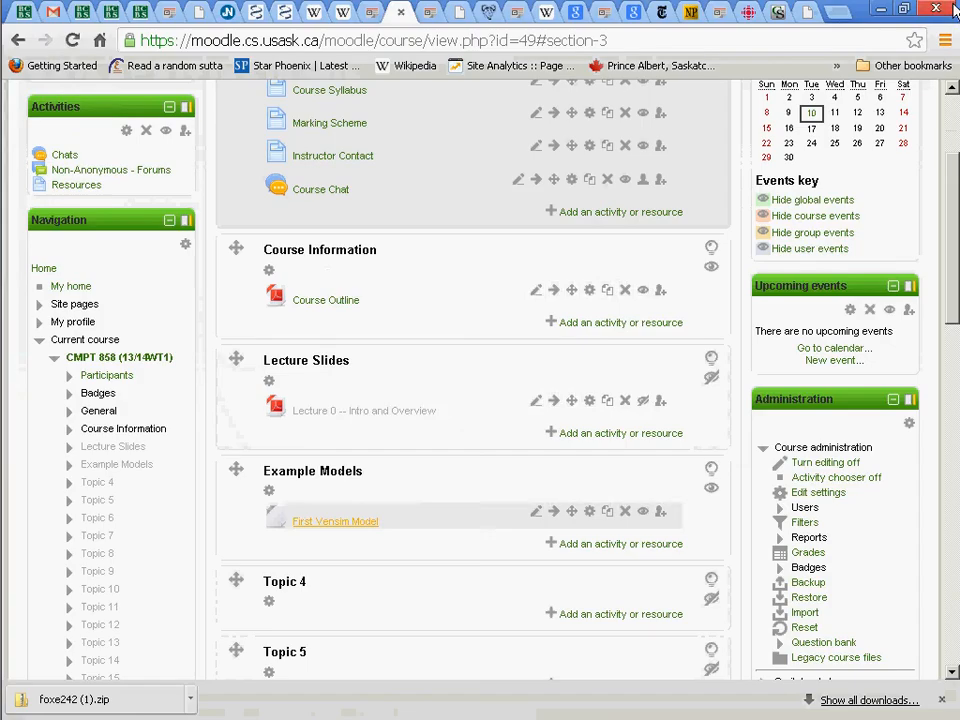
{"action": "key", "text": "alt+Tab"}
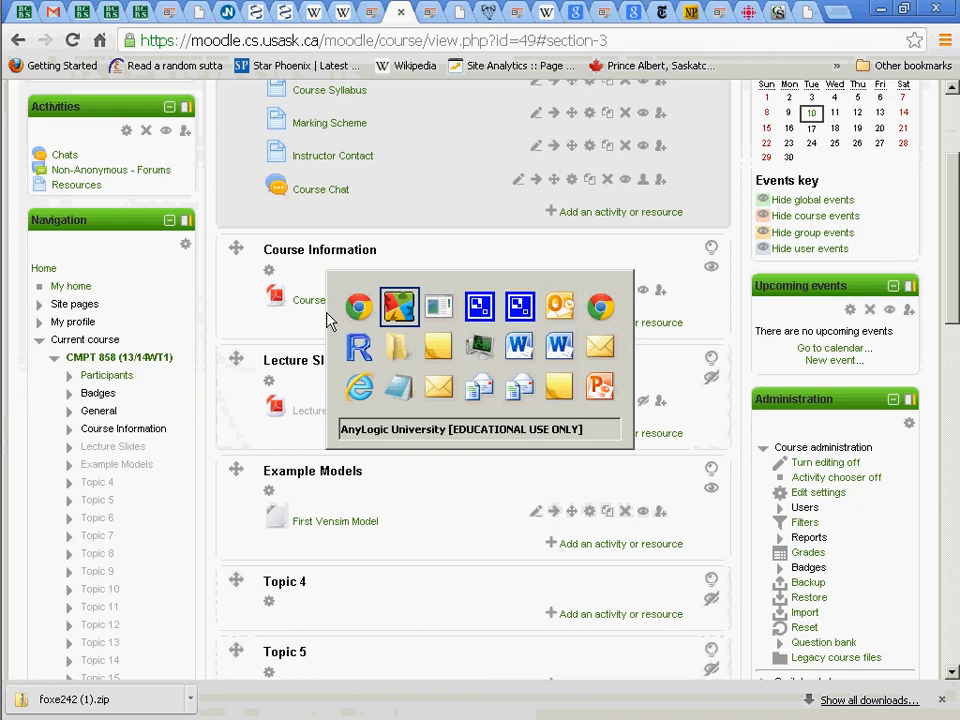
{"action": "key", "text": "alt+Tab"}
{"action": "key", "text": "alt+Tab"}
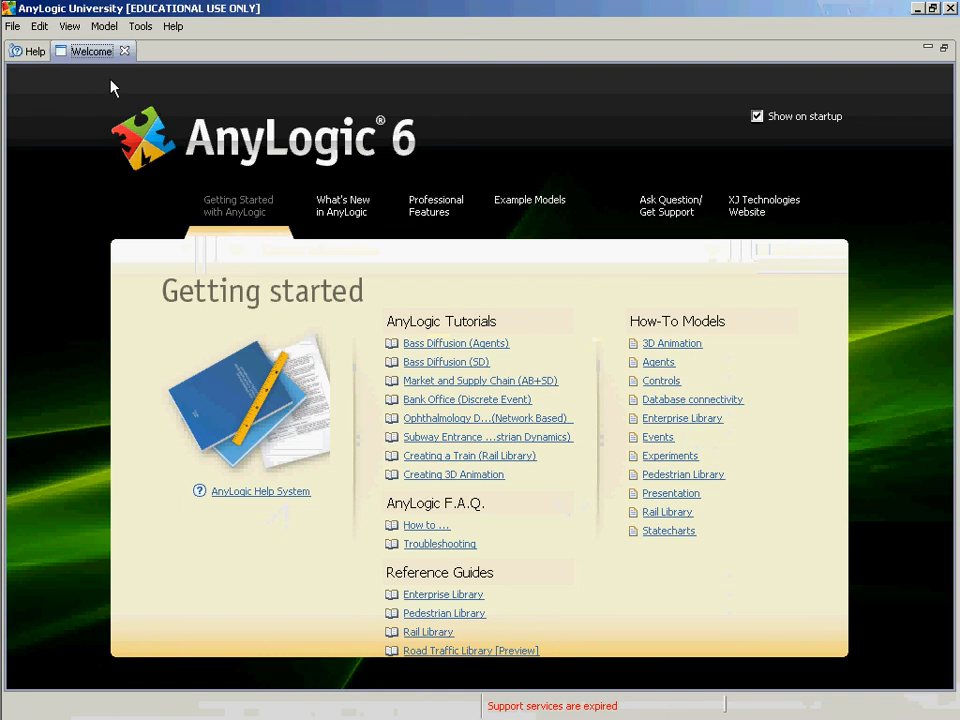
Display AnyLogic's list of example models.
{"action": "left_click", "coordinate": [183, 24]}
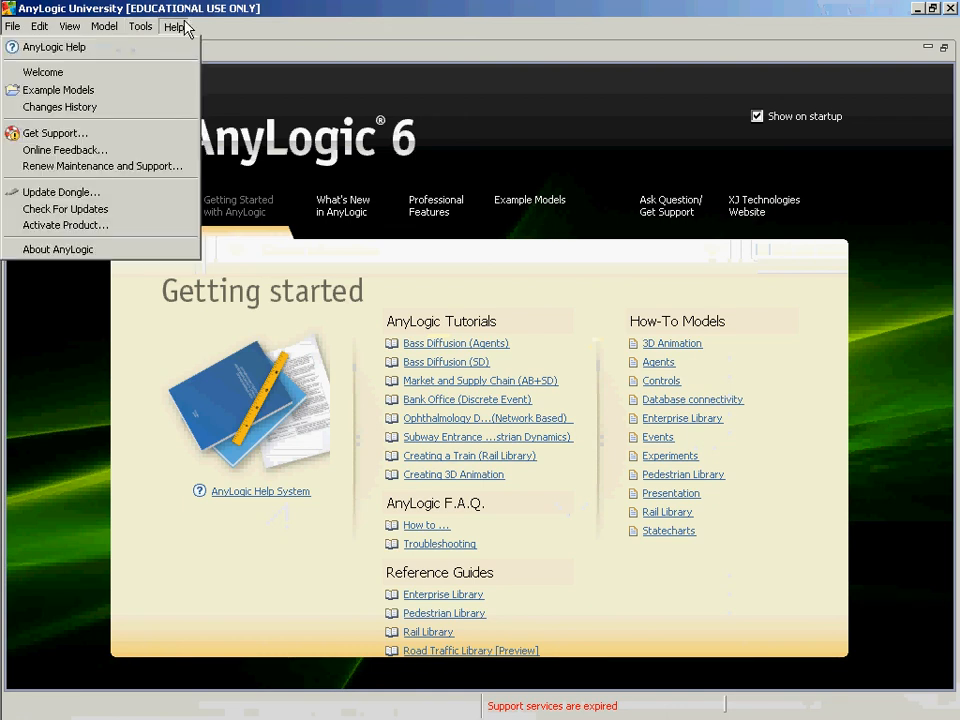
{"action": "left_click", "coordinate": [122, 90]}
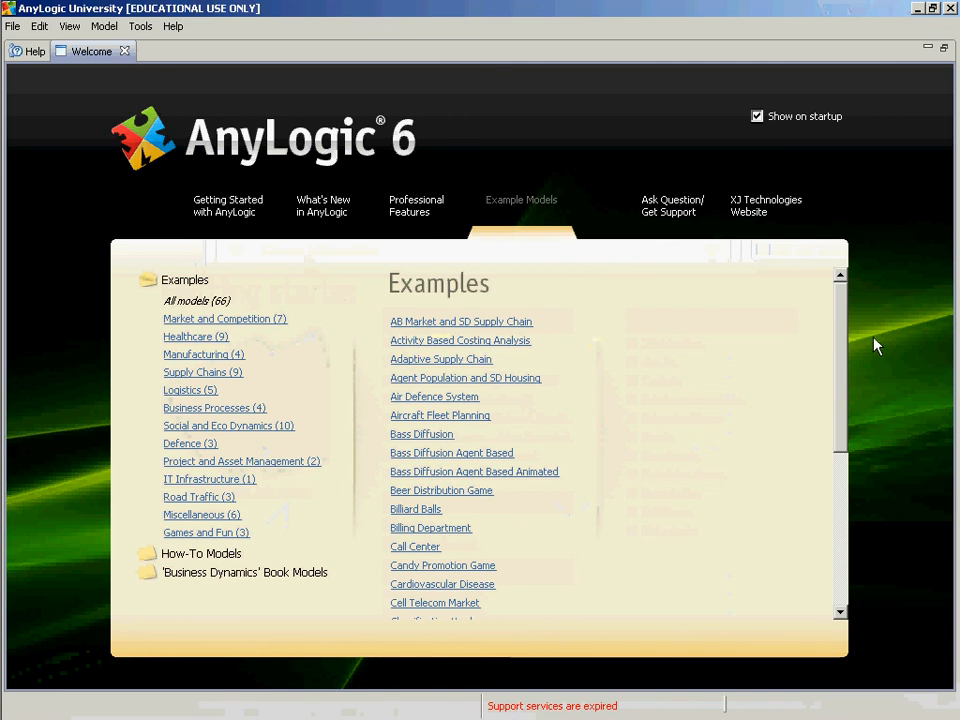
{"action": "key", "text": "alt+Tab"}
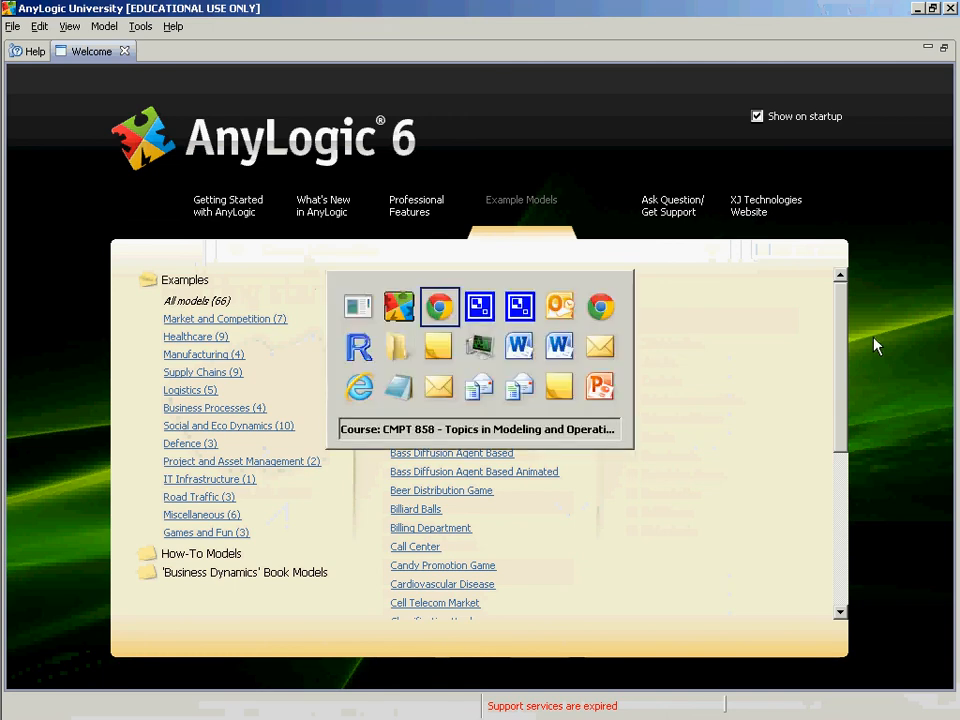
{"action": "key", "text": "alt+Tab"}
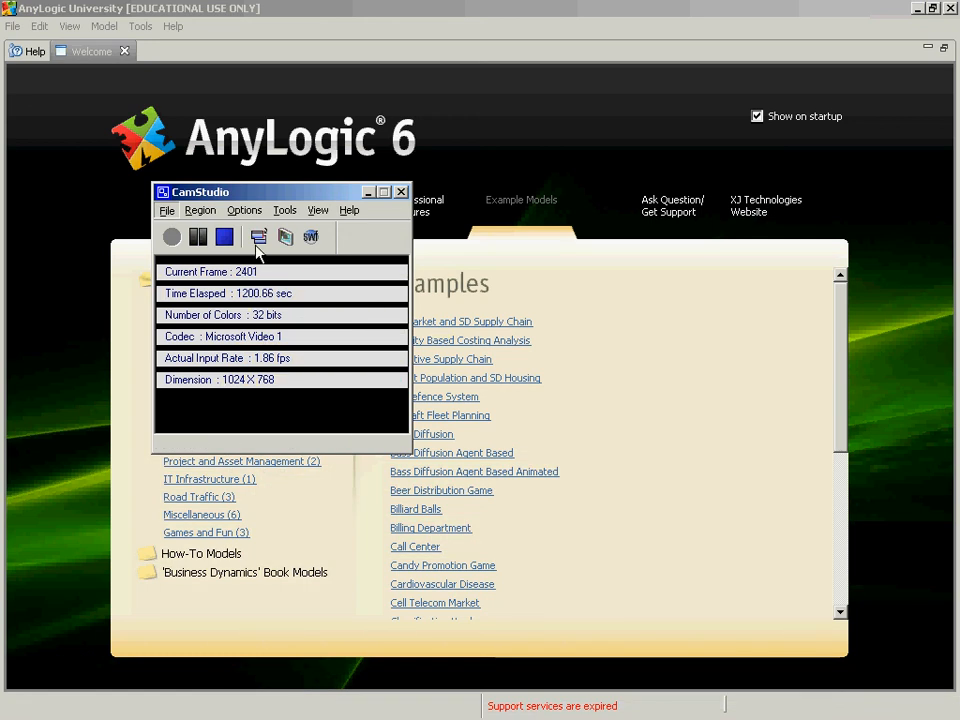